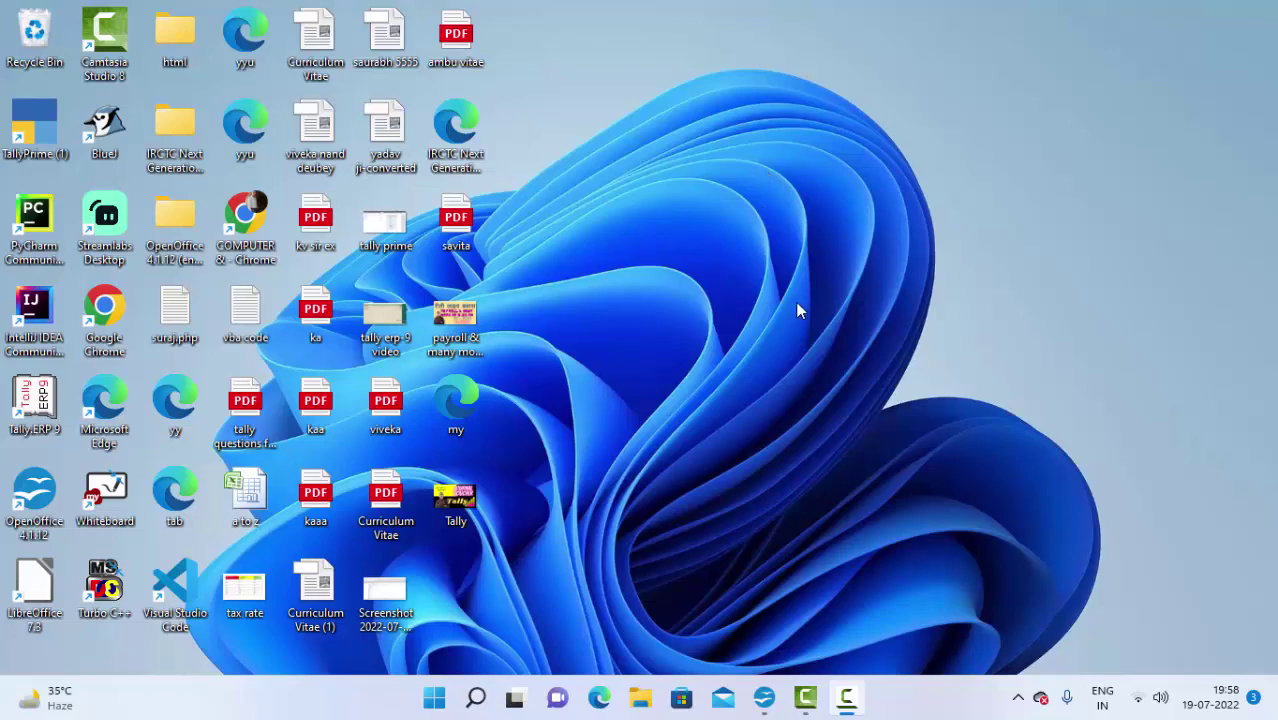
# Step: Bring up the Calc sheet and inspect the dates 30/05/22 and 05/07/22 and month offsets 1 and -1
pyautogui.click(764, 697)
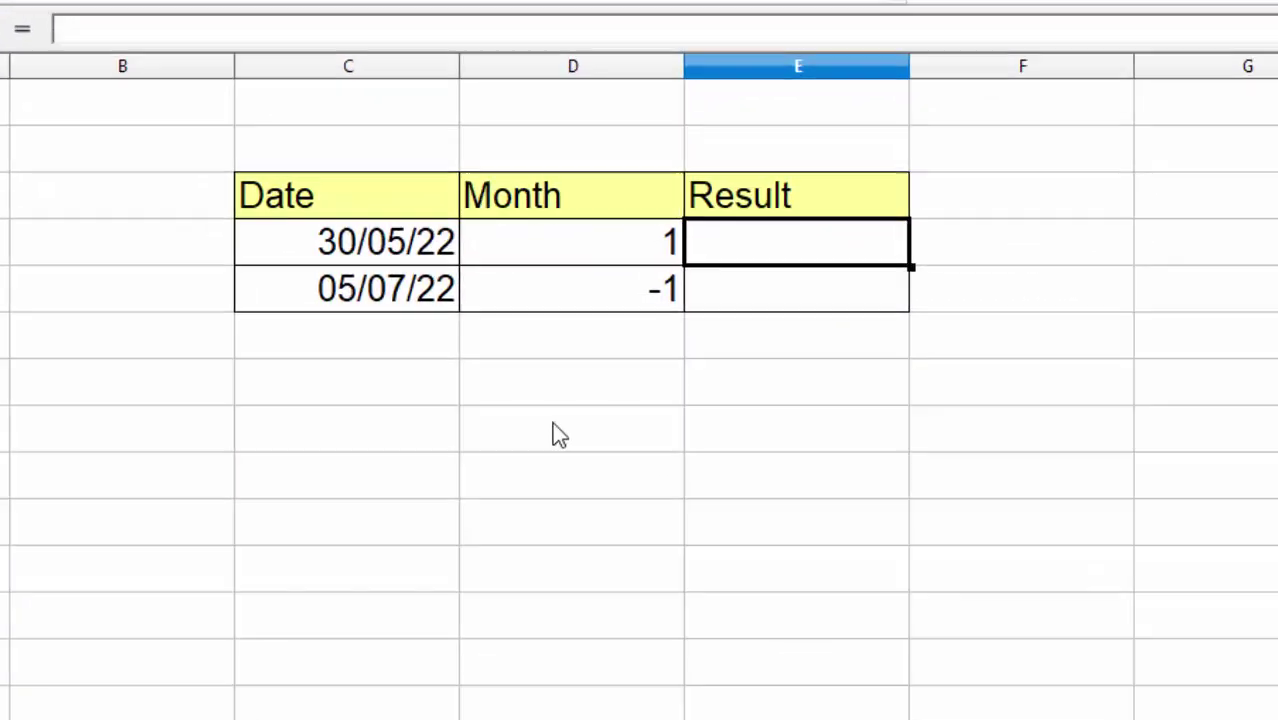
pyautogui.click(535, 395)
pyautogui.click(404, 193)
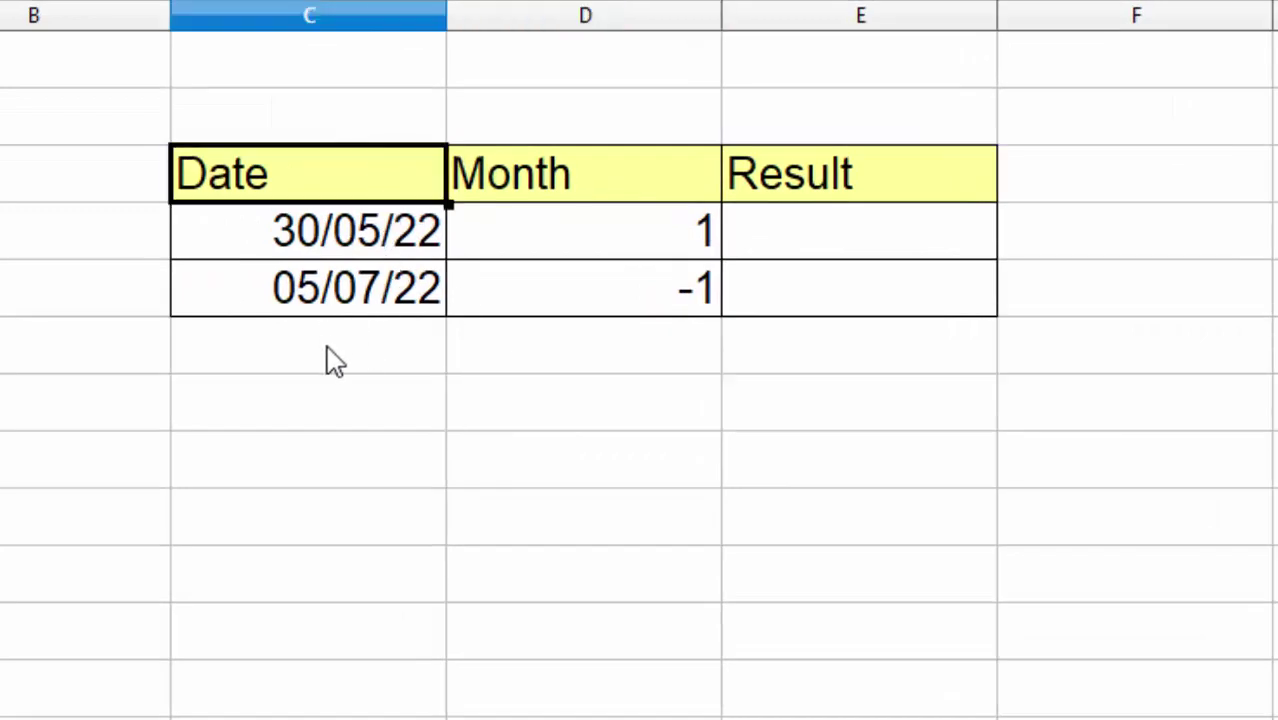
pyautogui.click(352, 345)
pyautogui.click(632, 246)
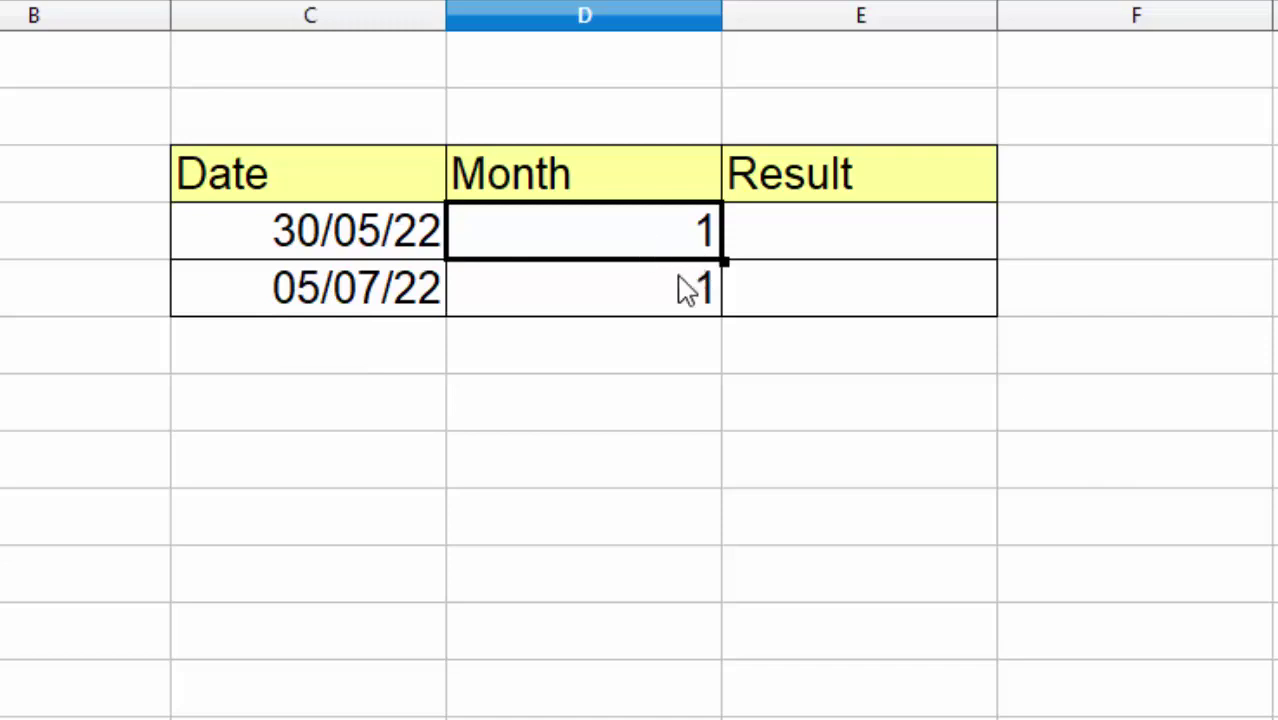
pyautogui.click(650, 310)
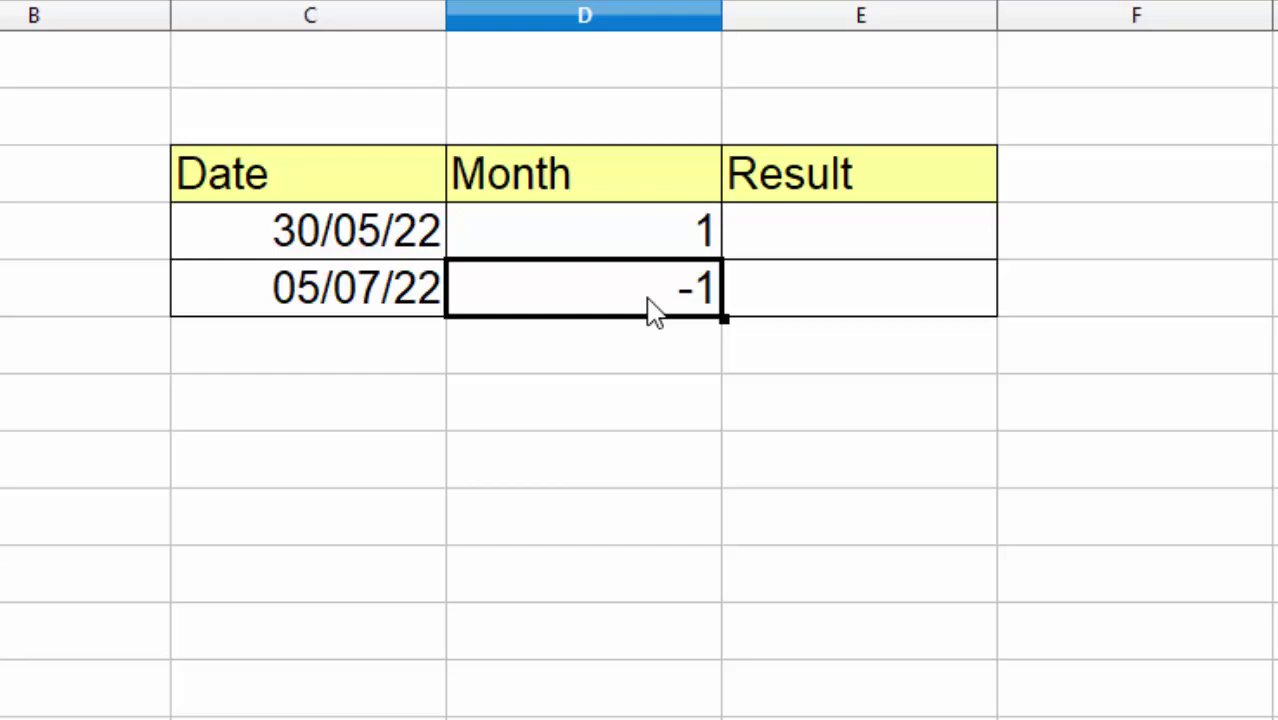
# Step: Enter =EOMONTH(C4;D4) in E4 and fill it down to E5, giving 44742
pyautogui.click(904, 252)
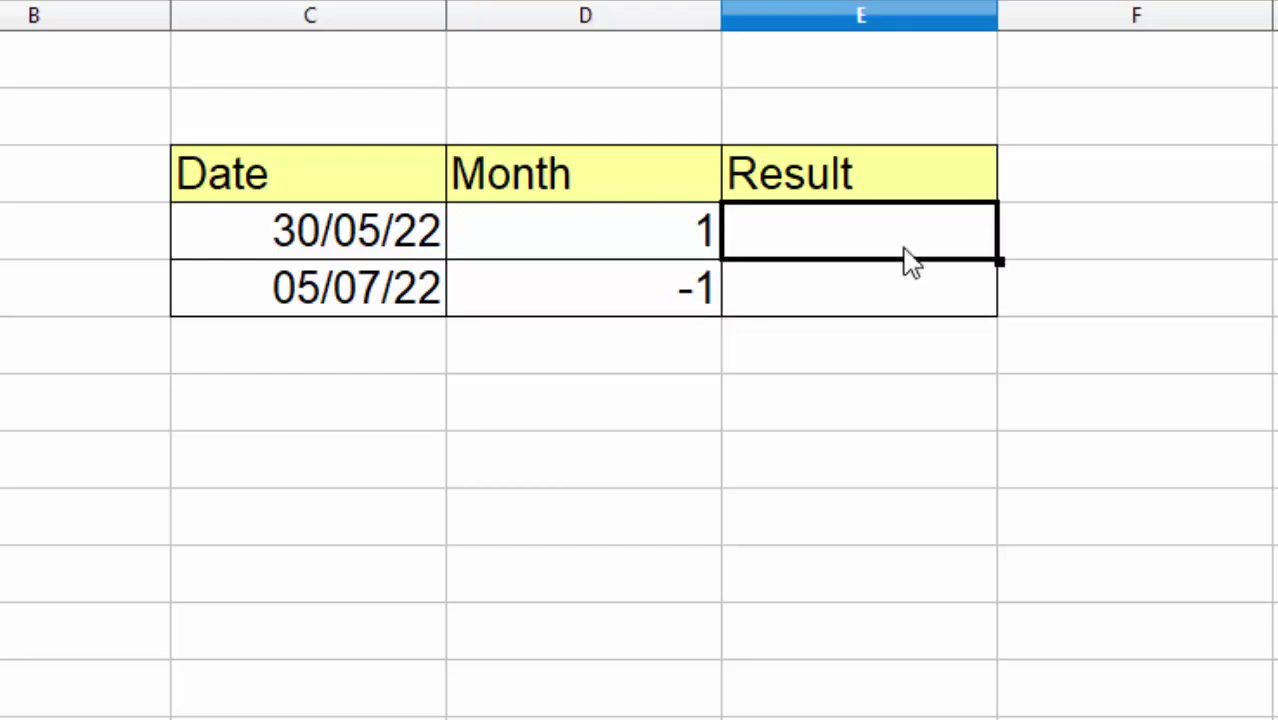
pyautogui.write('=')
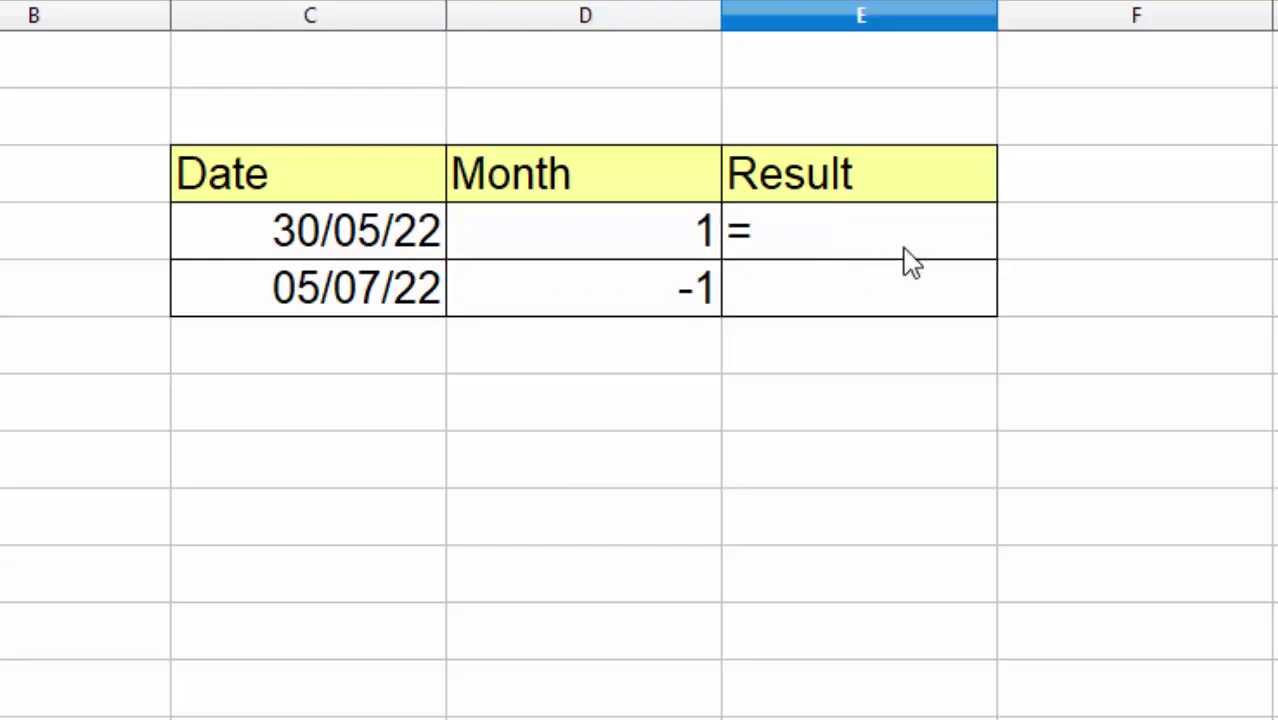
pyautogui.write('em')
pyautogui.press('BackSpace')
pyautogui.write('omon')
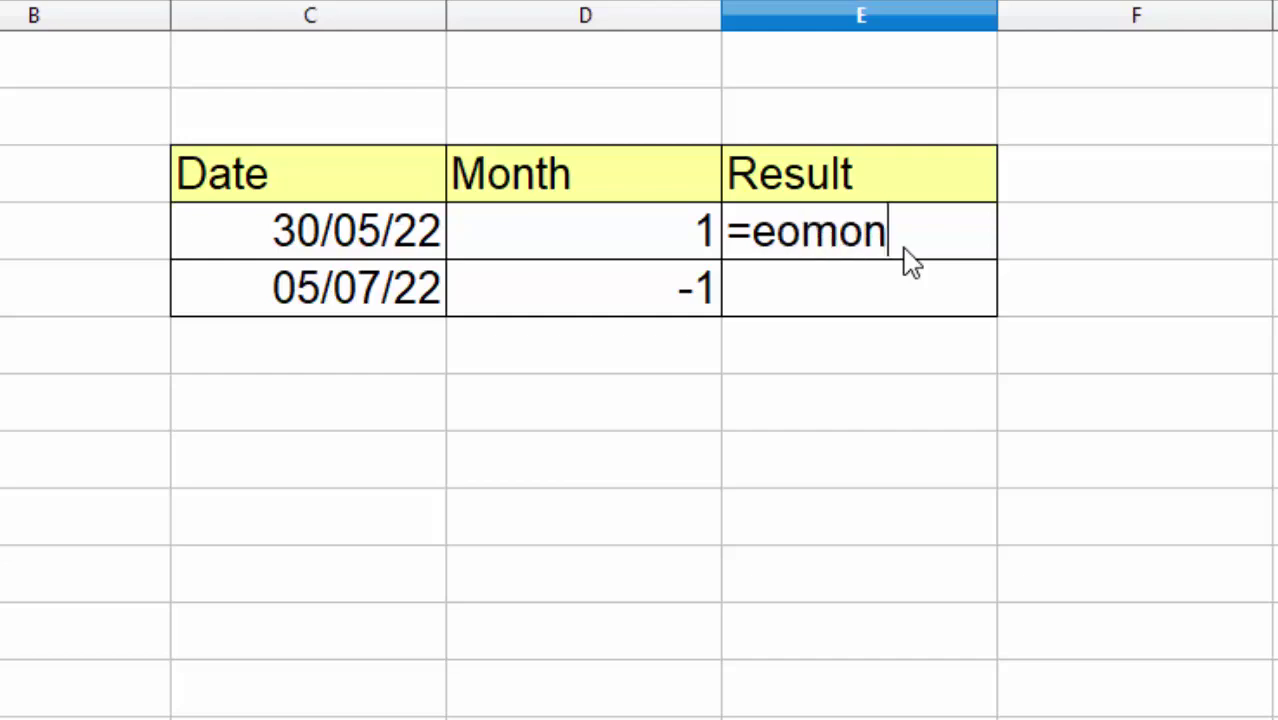
pyautogui.write('th(')
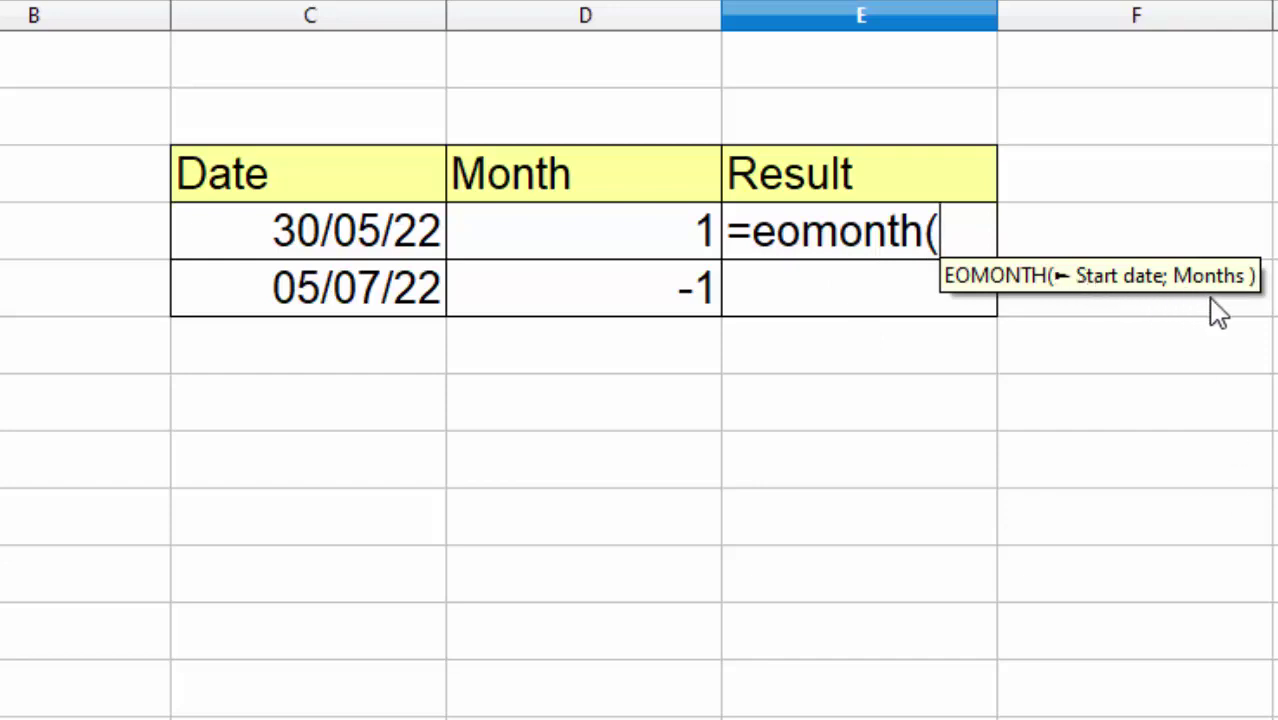
pyautogui.click(370, 262)
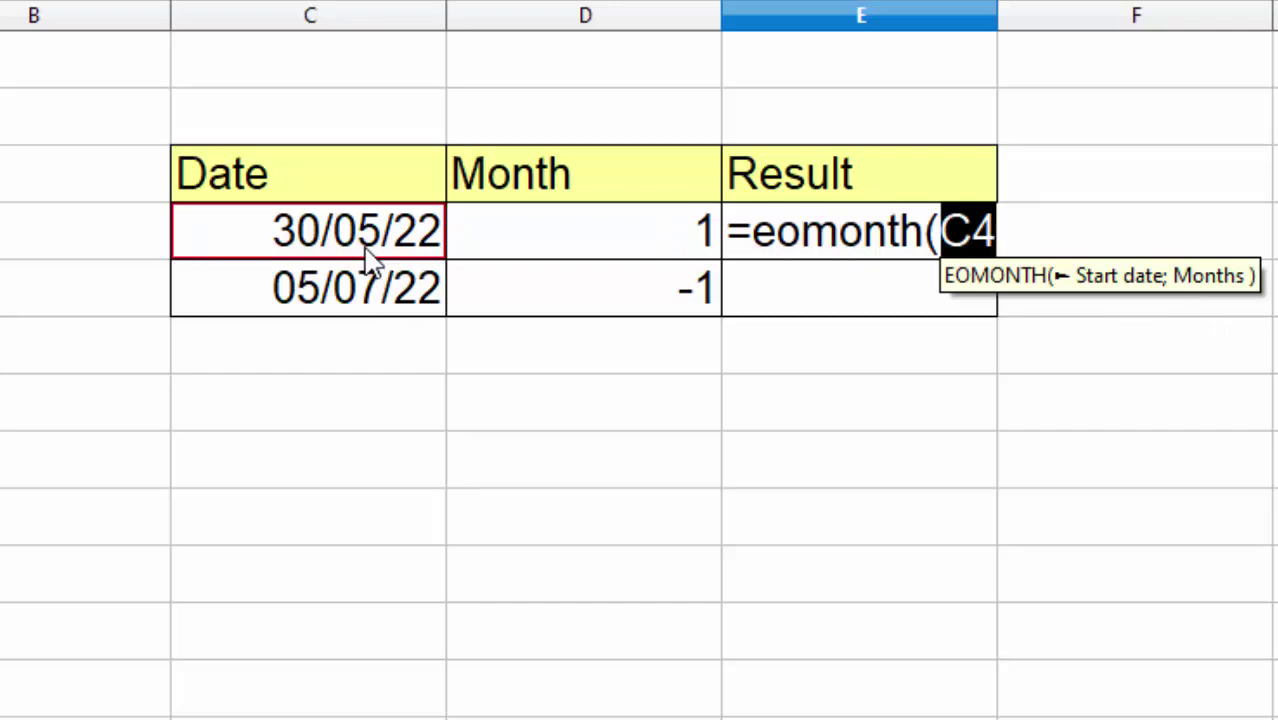
pyautogui.write(';')
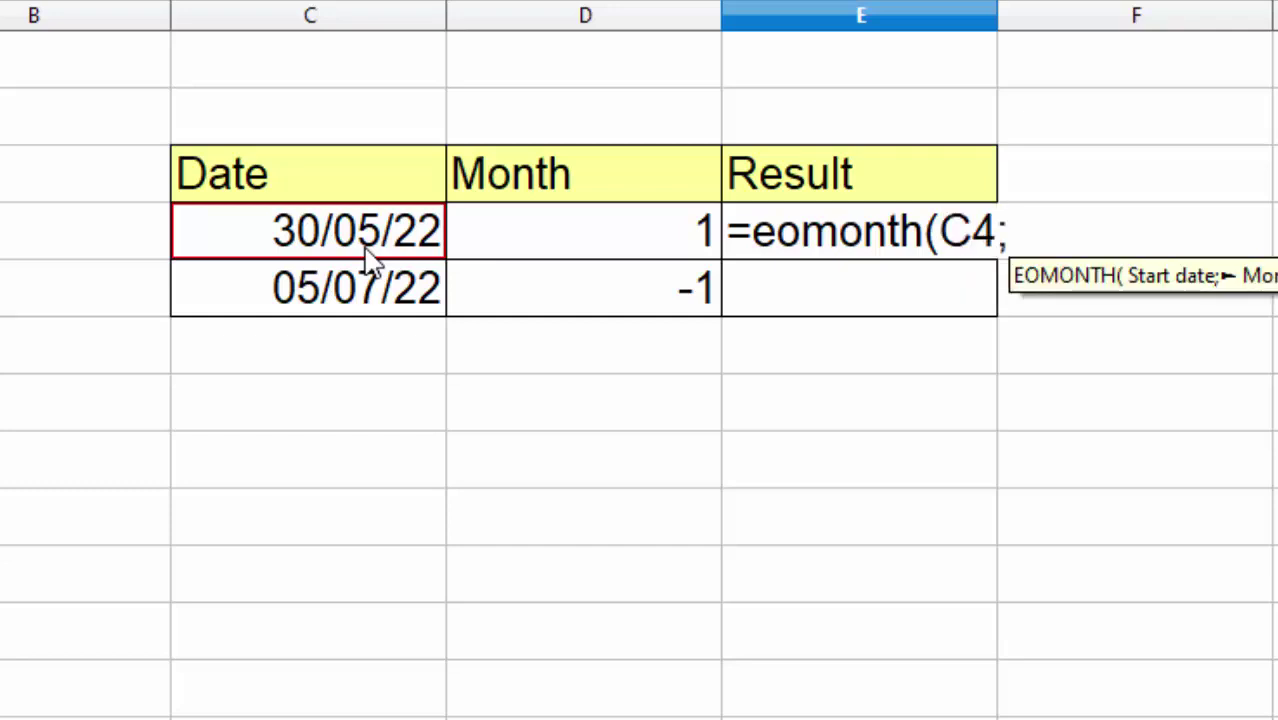
pyautogui.click(548, 240)
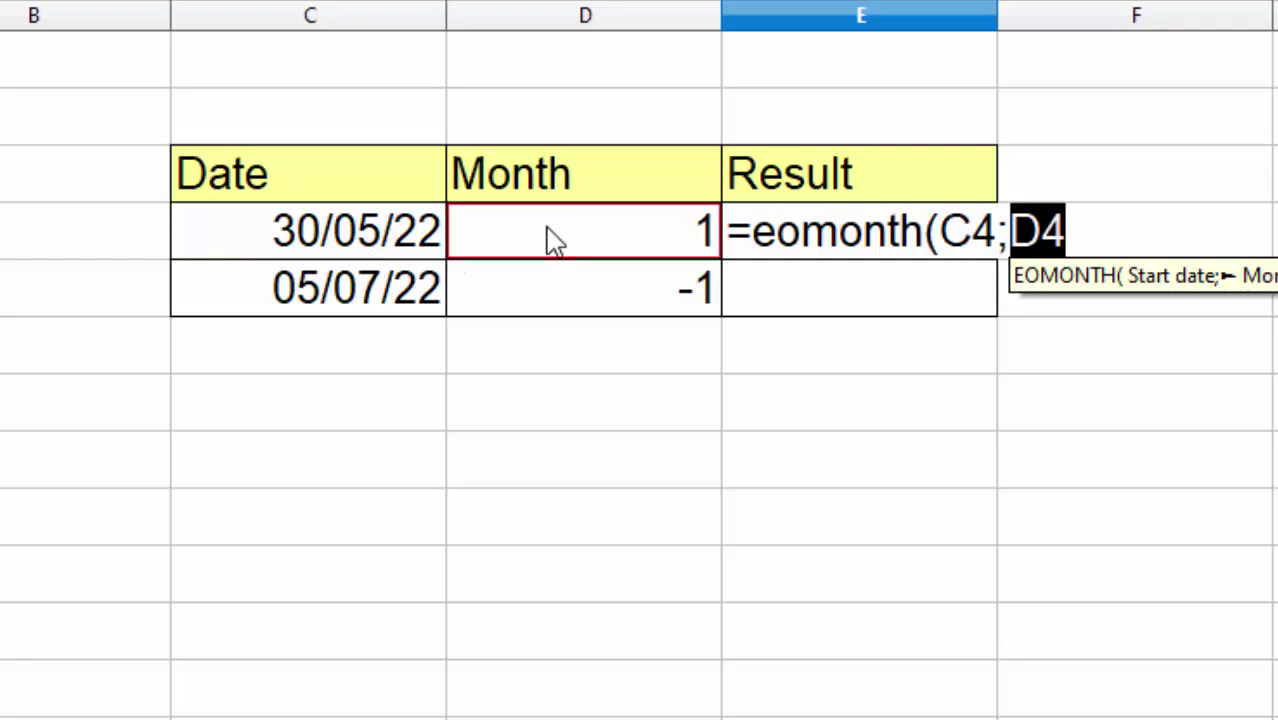
pyautogui.write(')')
pyautogui.press('Return')
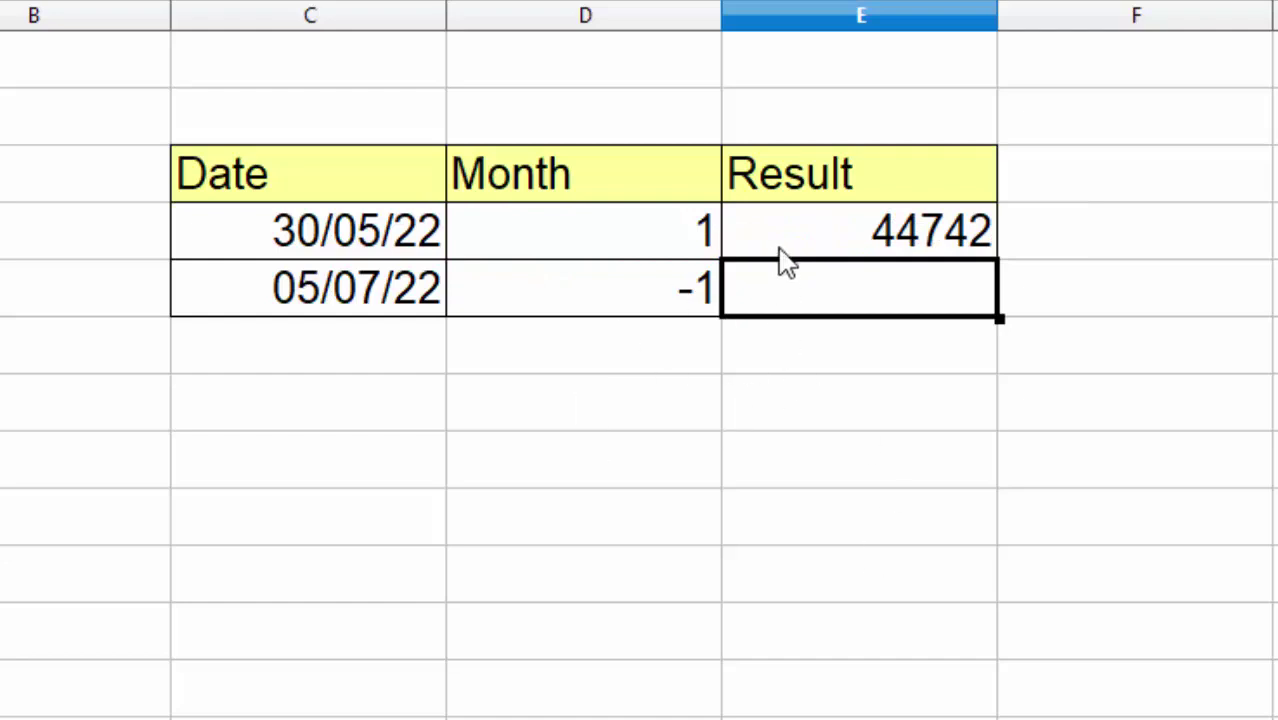
pyautogui.click(778, 246)
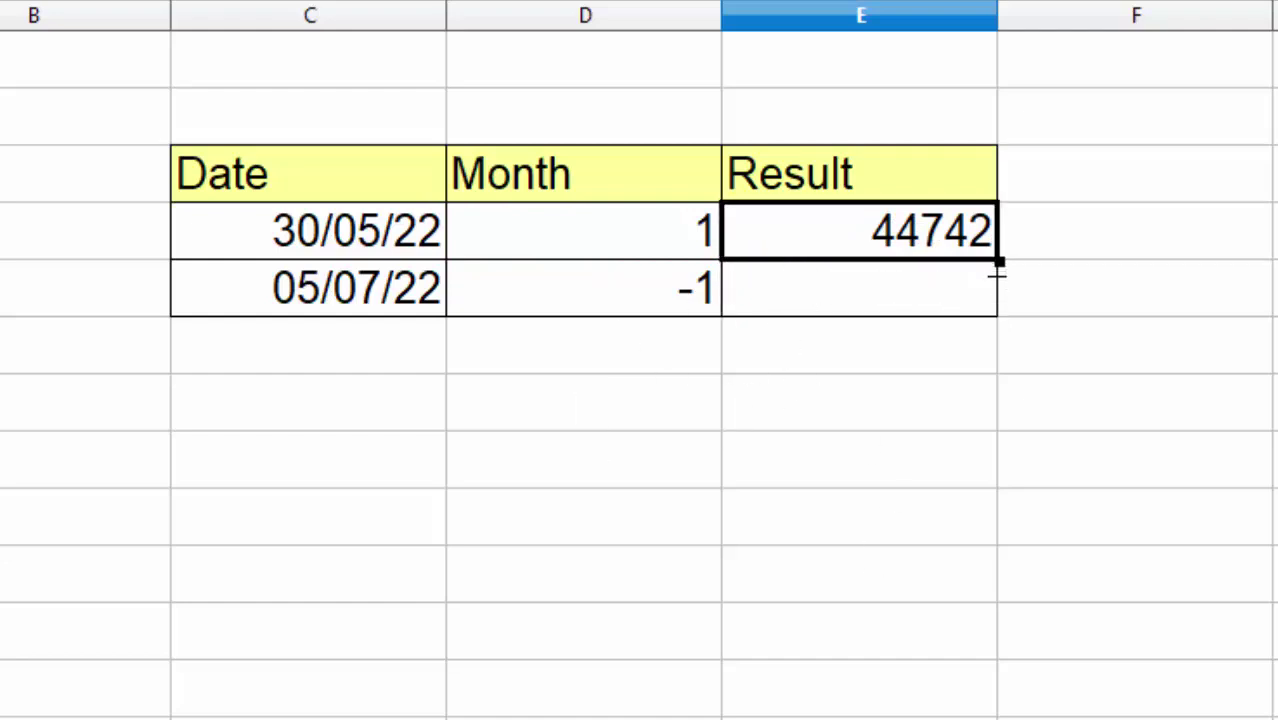
pyautogui.moveTo(997, 262); pyautogui.dragTo(996, 302)
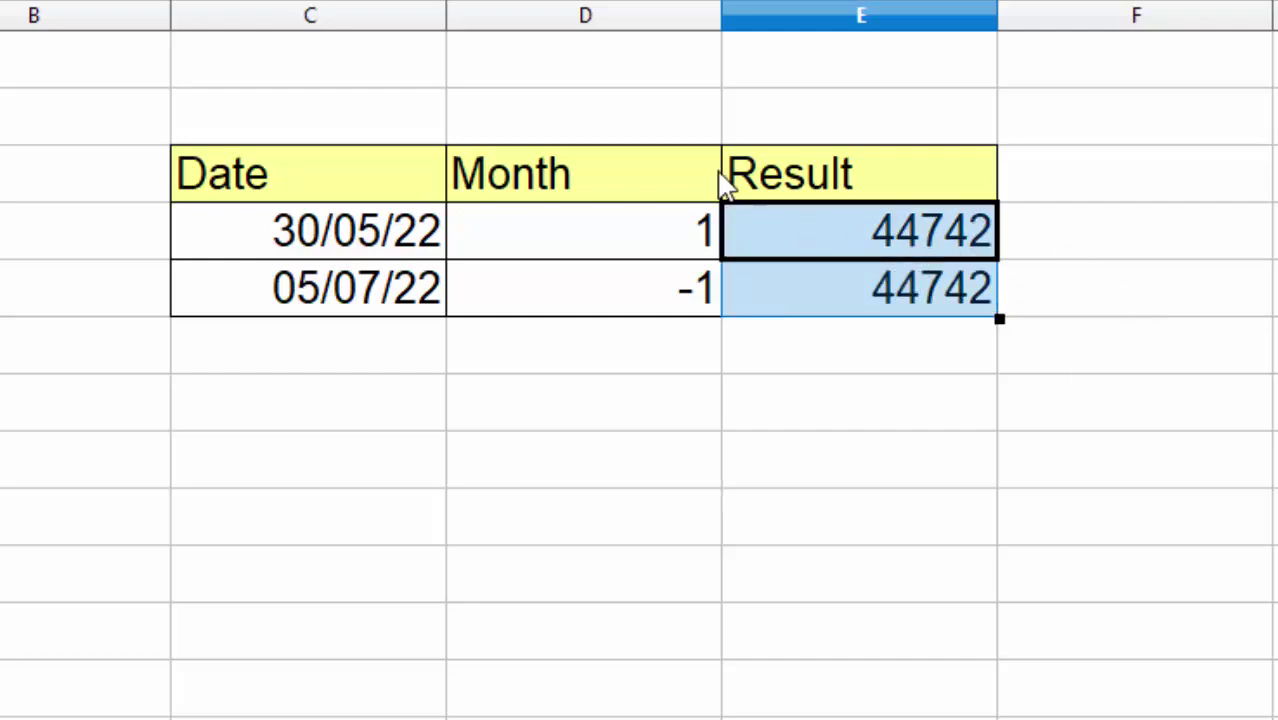
# Step: Format E4:E5 with the Date format '31 December 1999' so they show 30 June 2022
pyautogui.rightClick(906, 227)
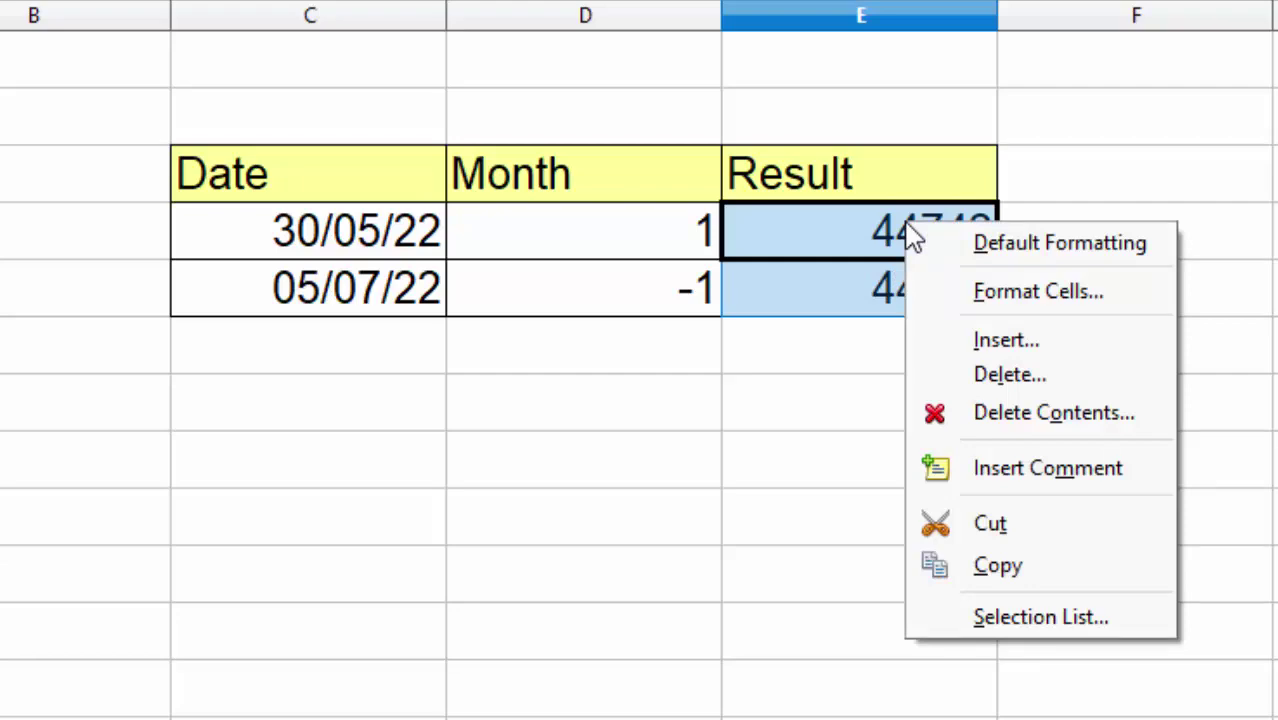
pyautogui.click(1022, 294)
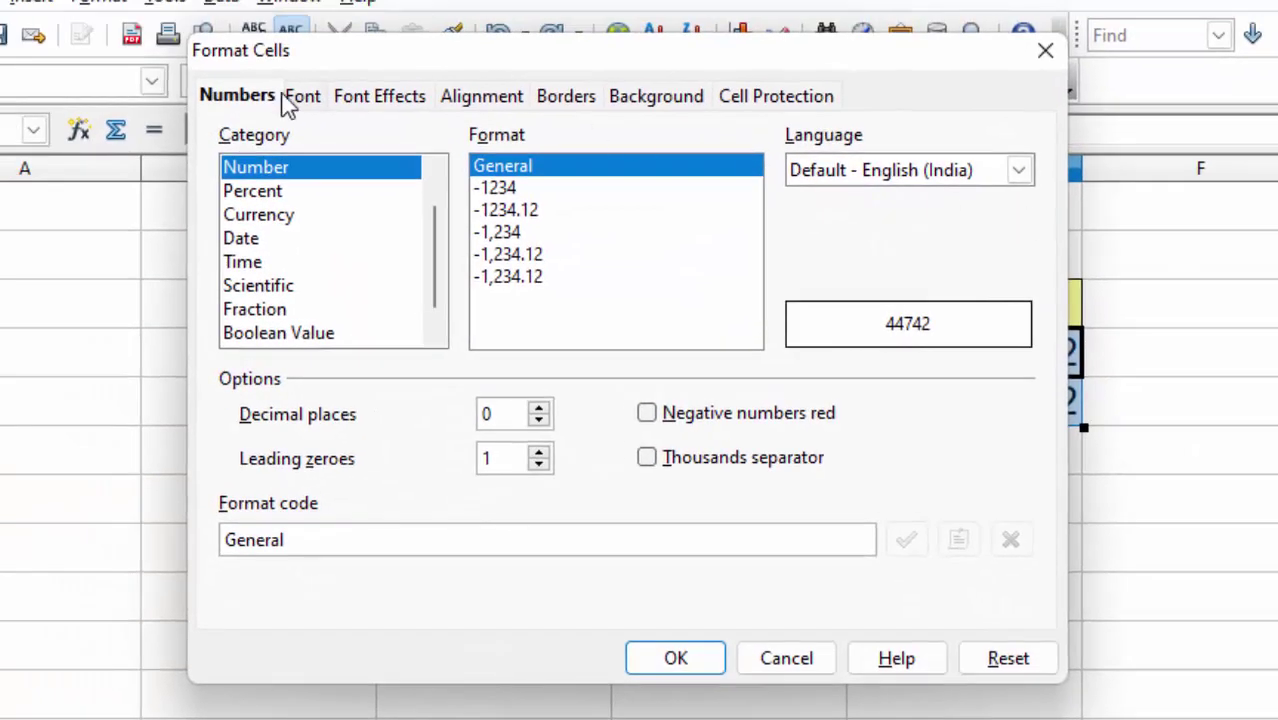
pyautogui.click(415, 95)
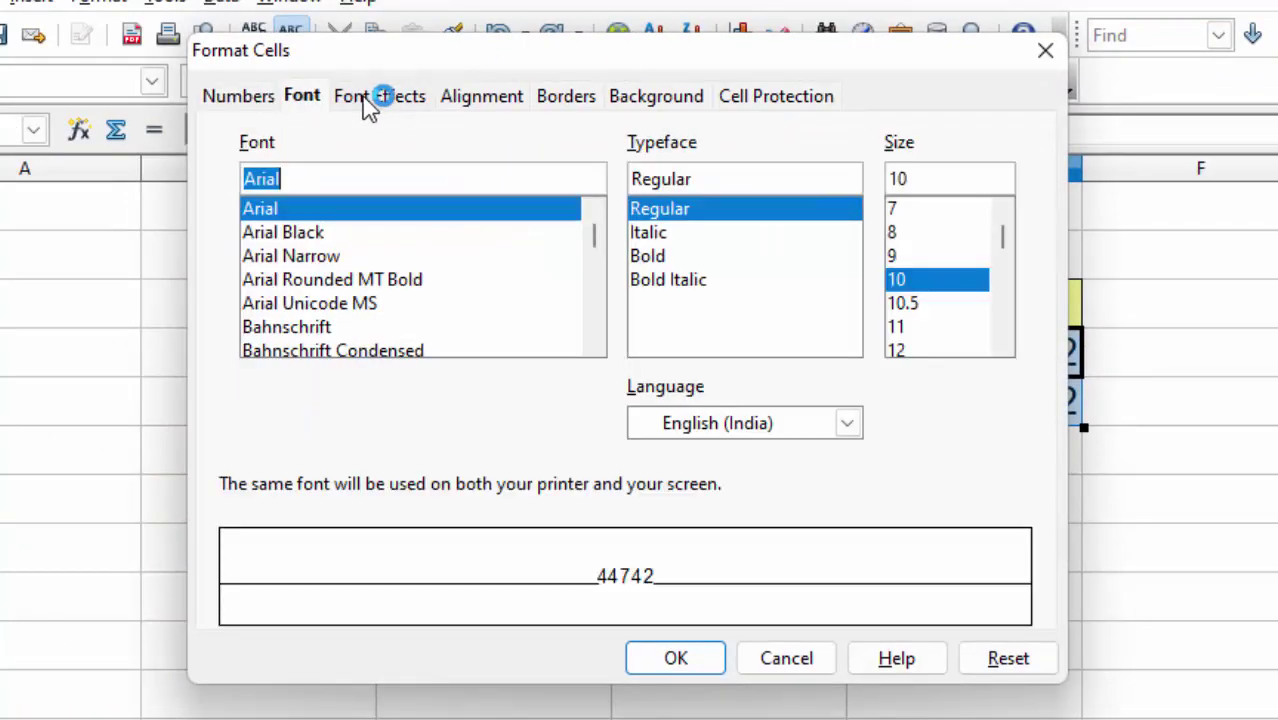
pyautogui.click(488, 98)
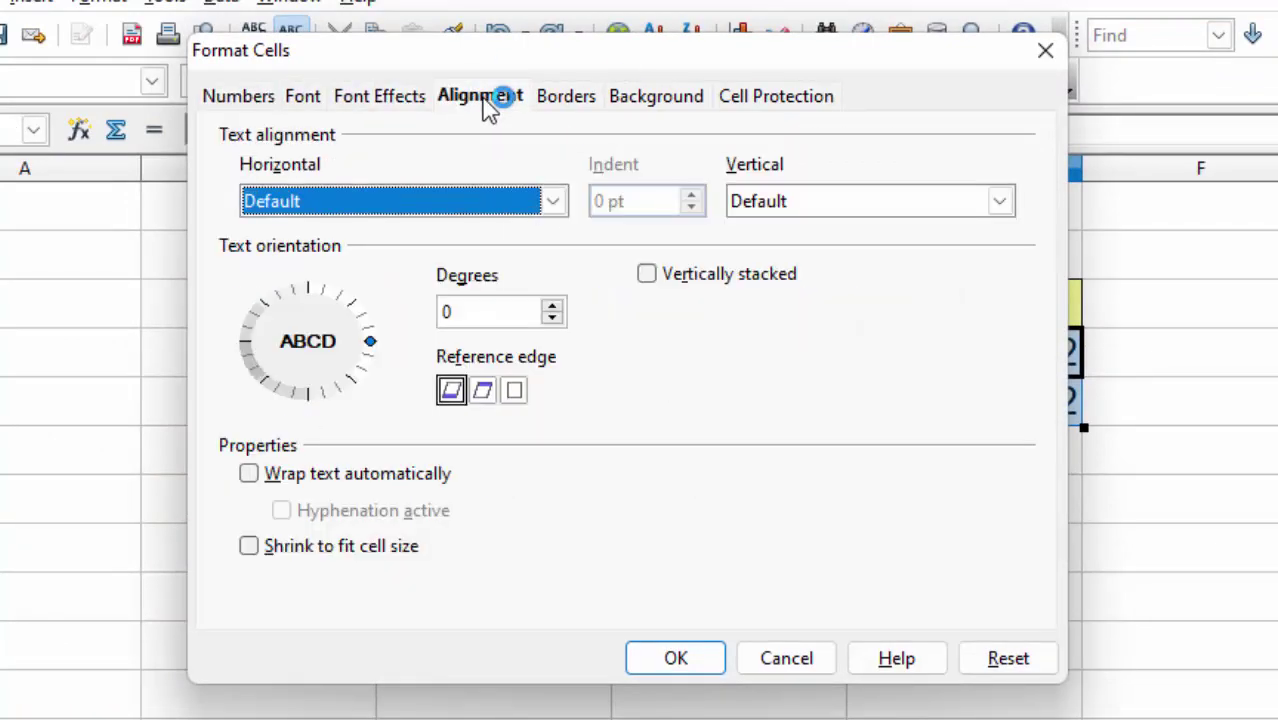
pyautogui.click(566, 98)
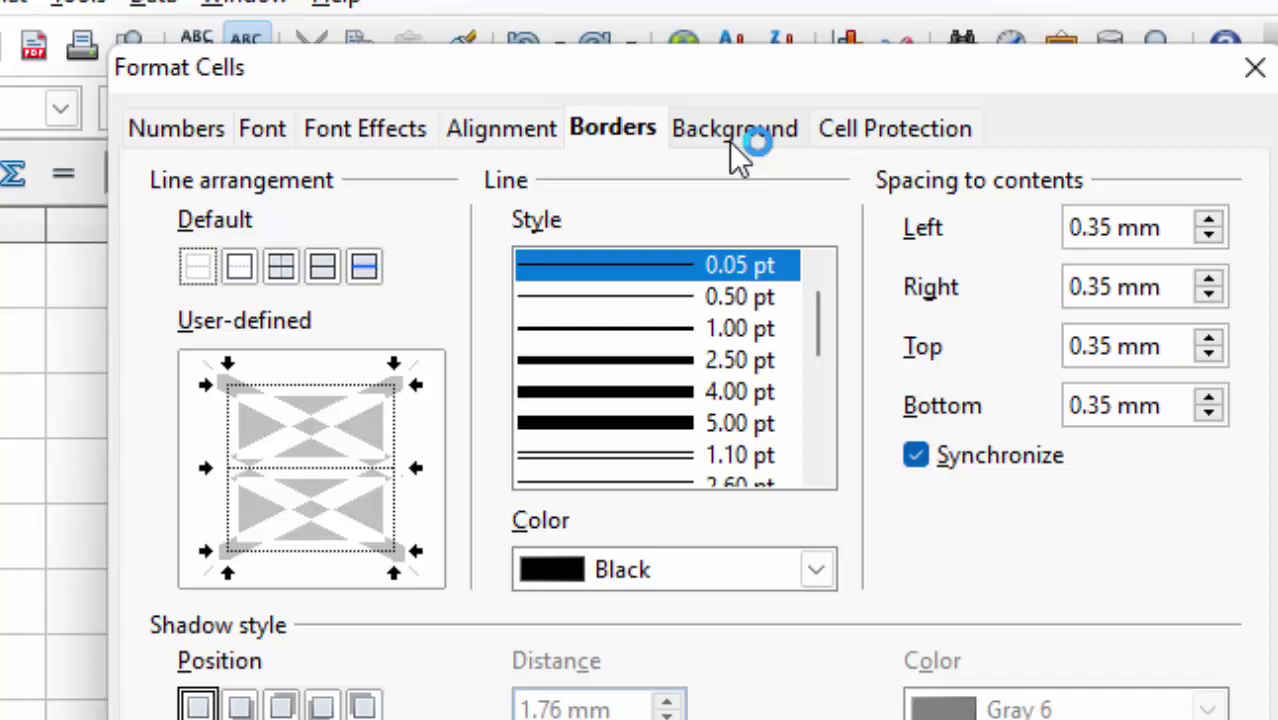
pyautogui.click(729, 145)
pyautogui.click(845, 140)
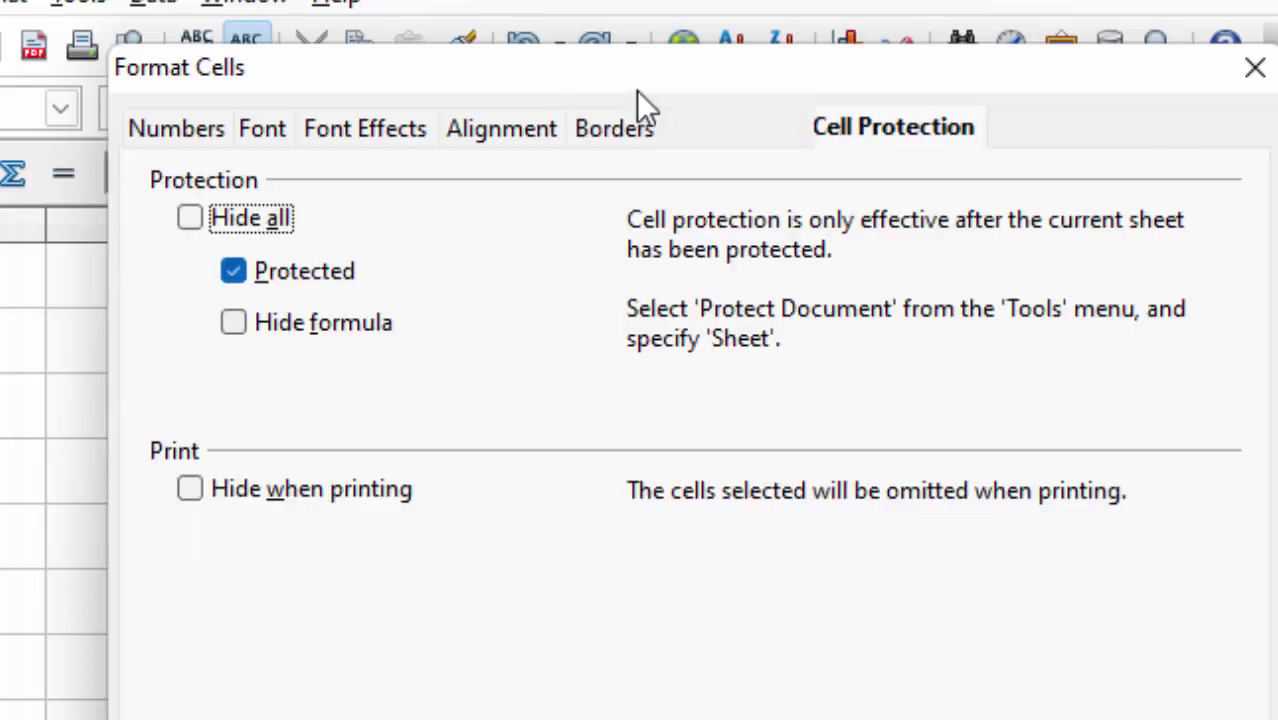
pyautogui.click(178, 131)
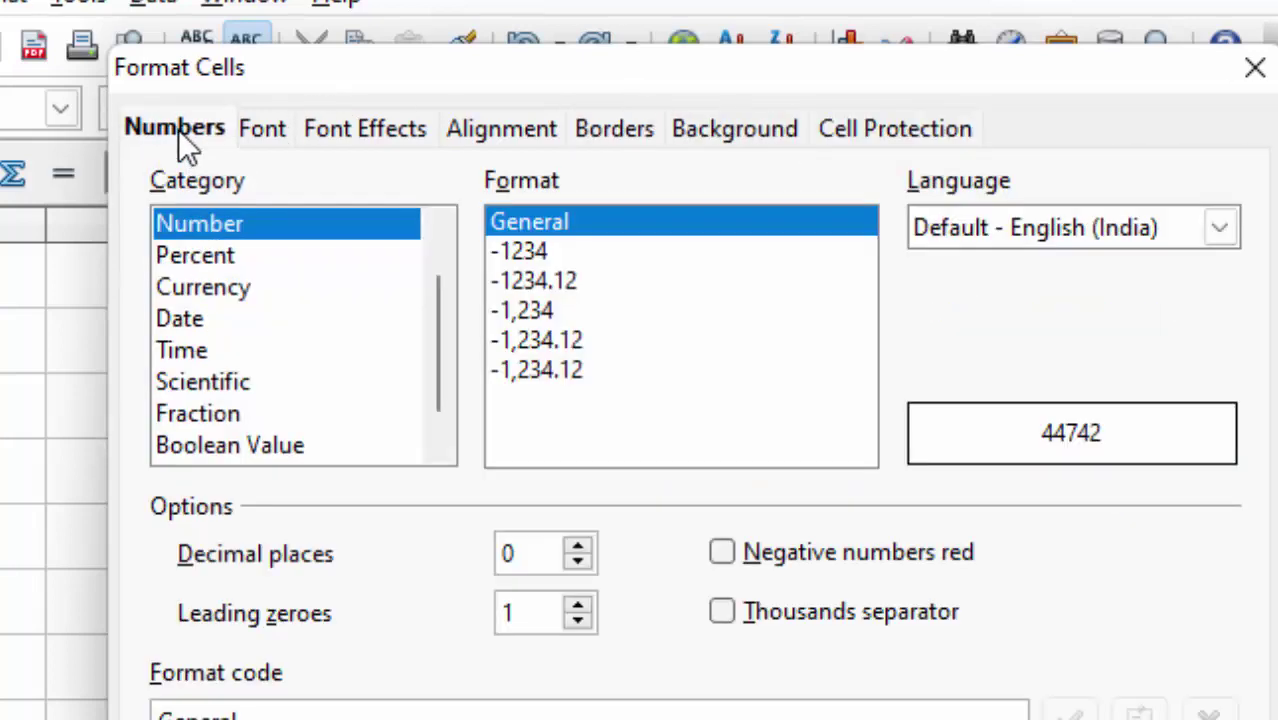
pyautogui.click(184, 322)
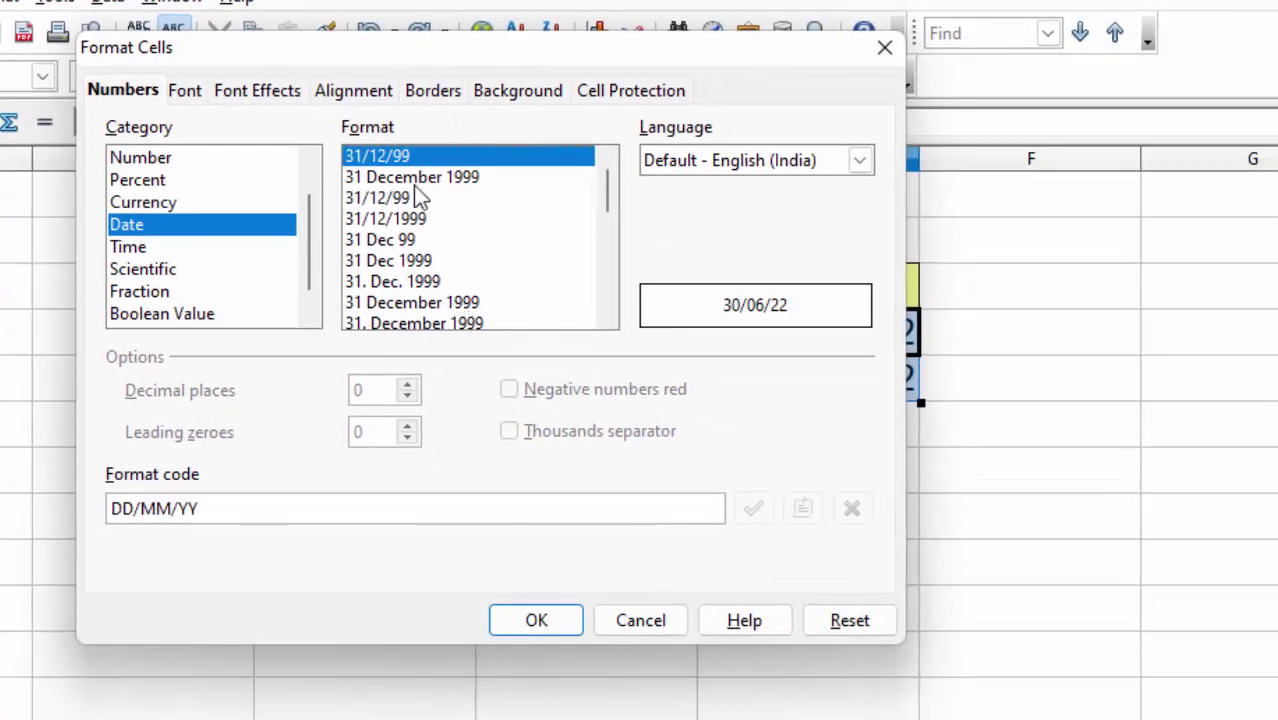
pyautogui.click(415, 184)
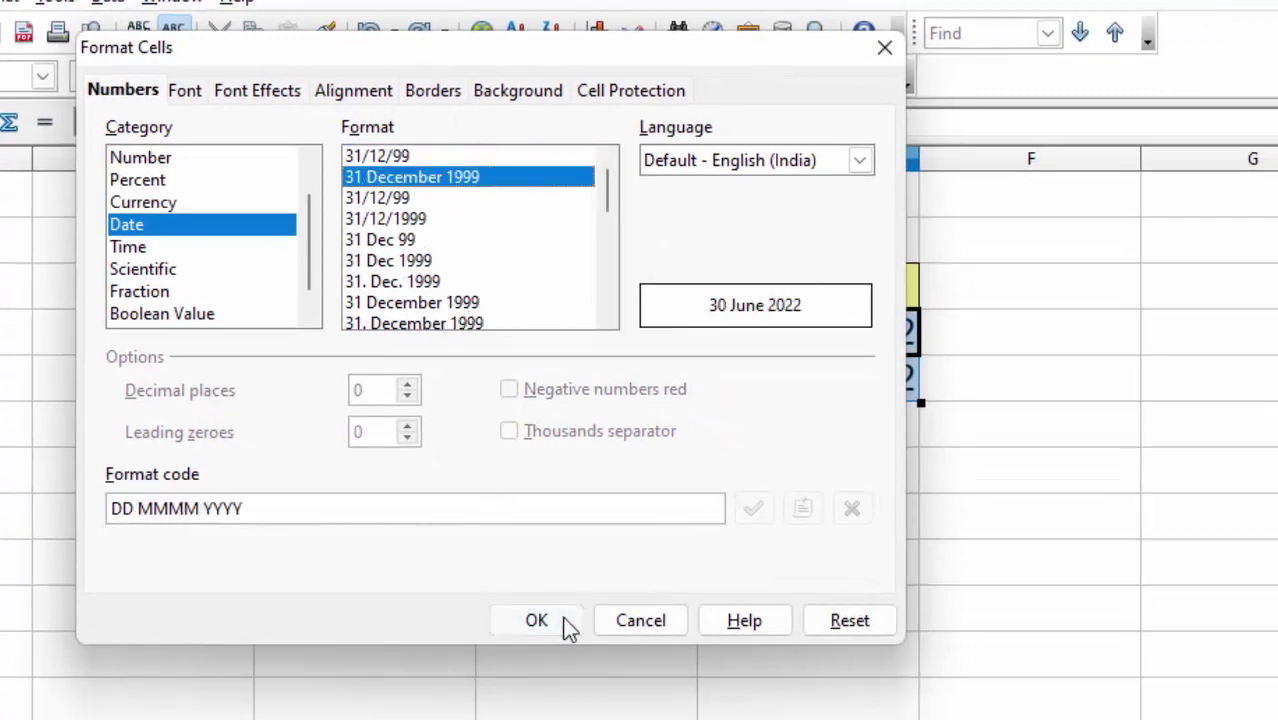
pyautogui.click(536, 620)
pyautogui.click(888, 452)
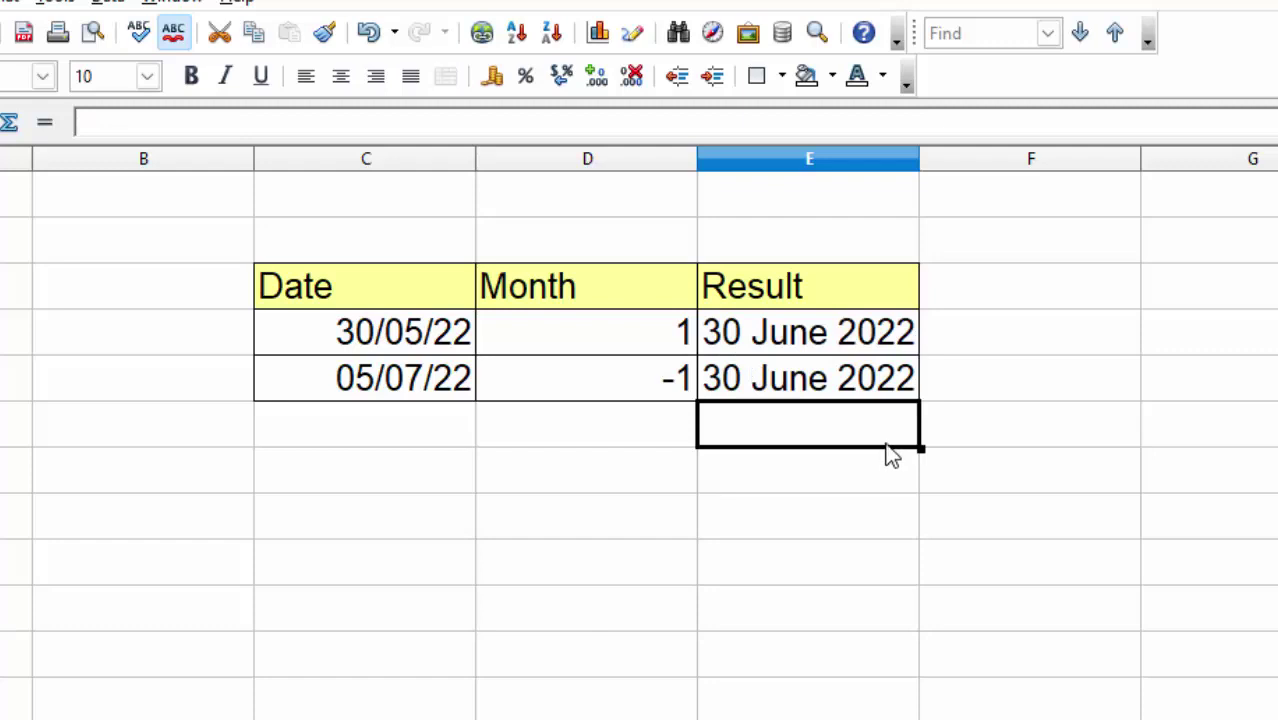
pyautogui.click(800, 337)
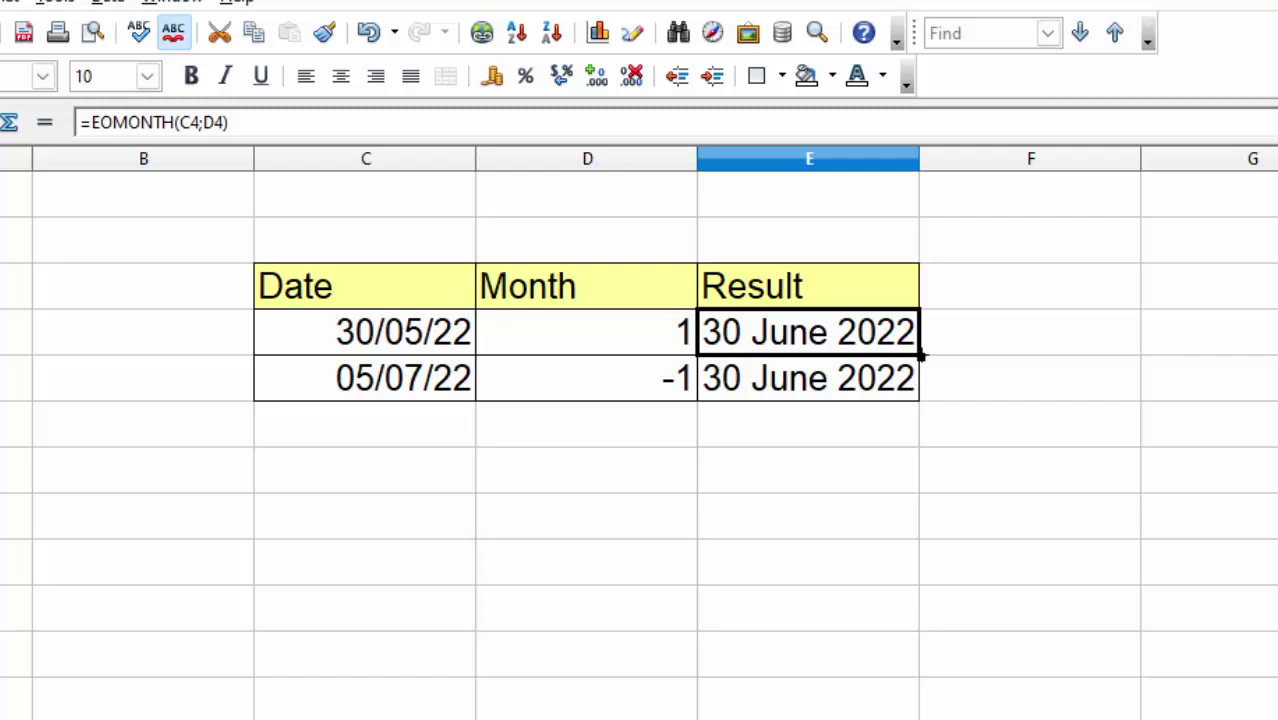
pyautogui.moveTo(920, 374); pyautogui.dragTo(922, 380)
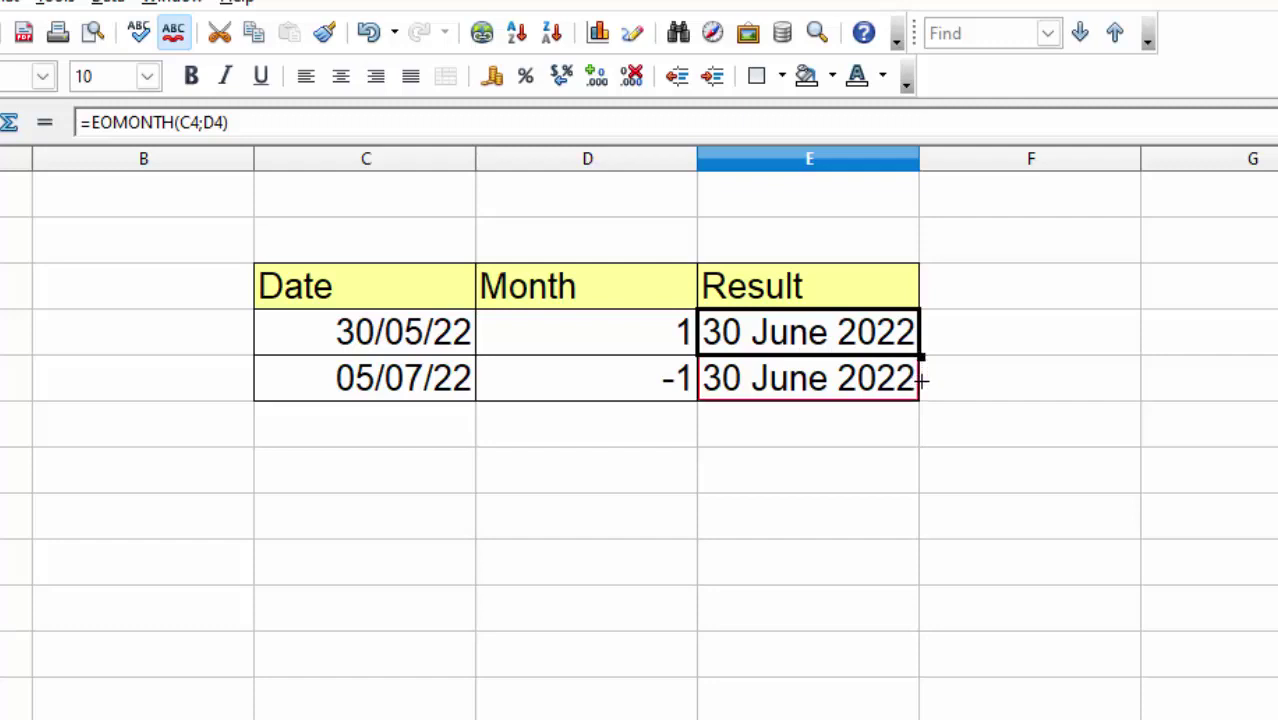
pyautogui.click(880, 452)
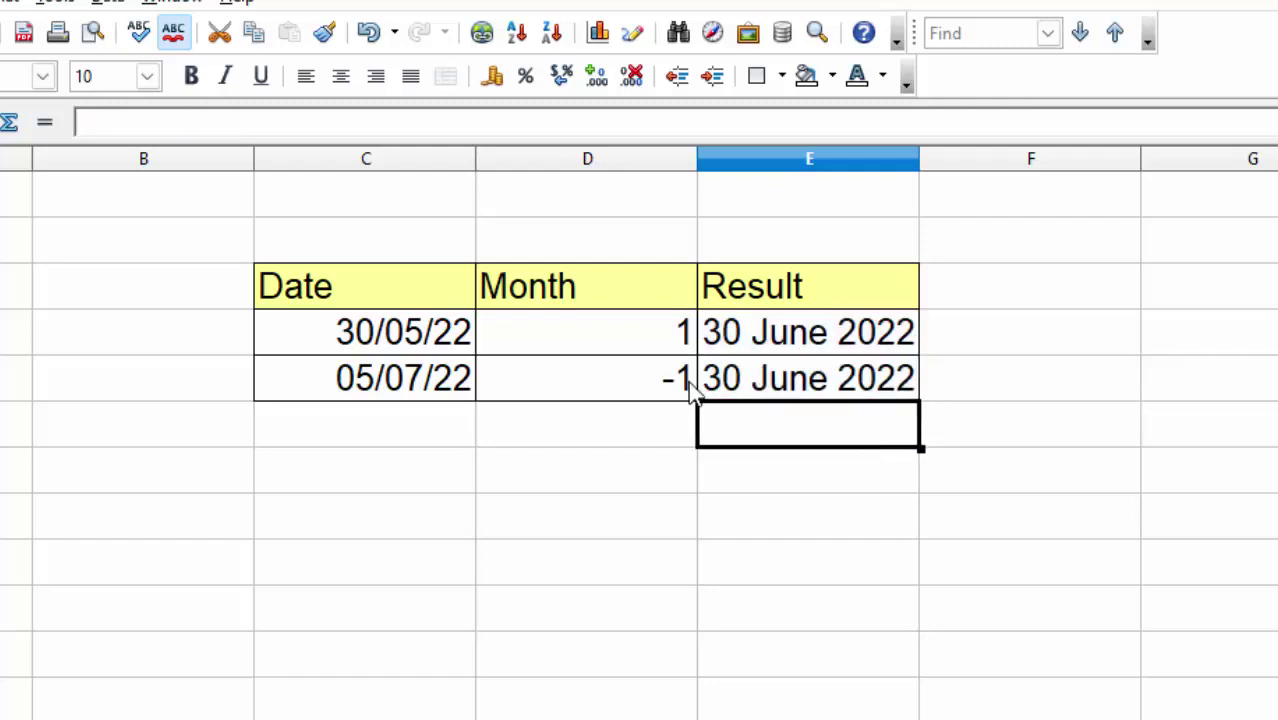
pyautogui.click(805, 345)
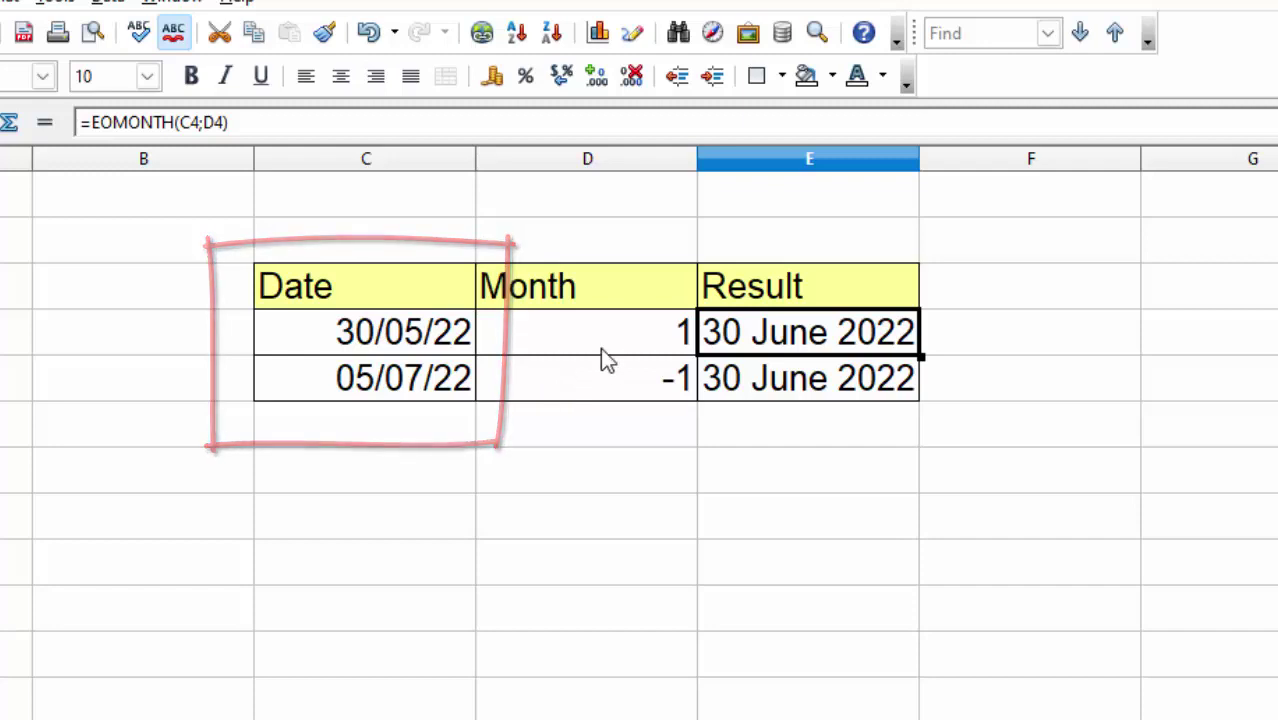
pyautogui.click(607, 355)
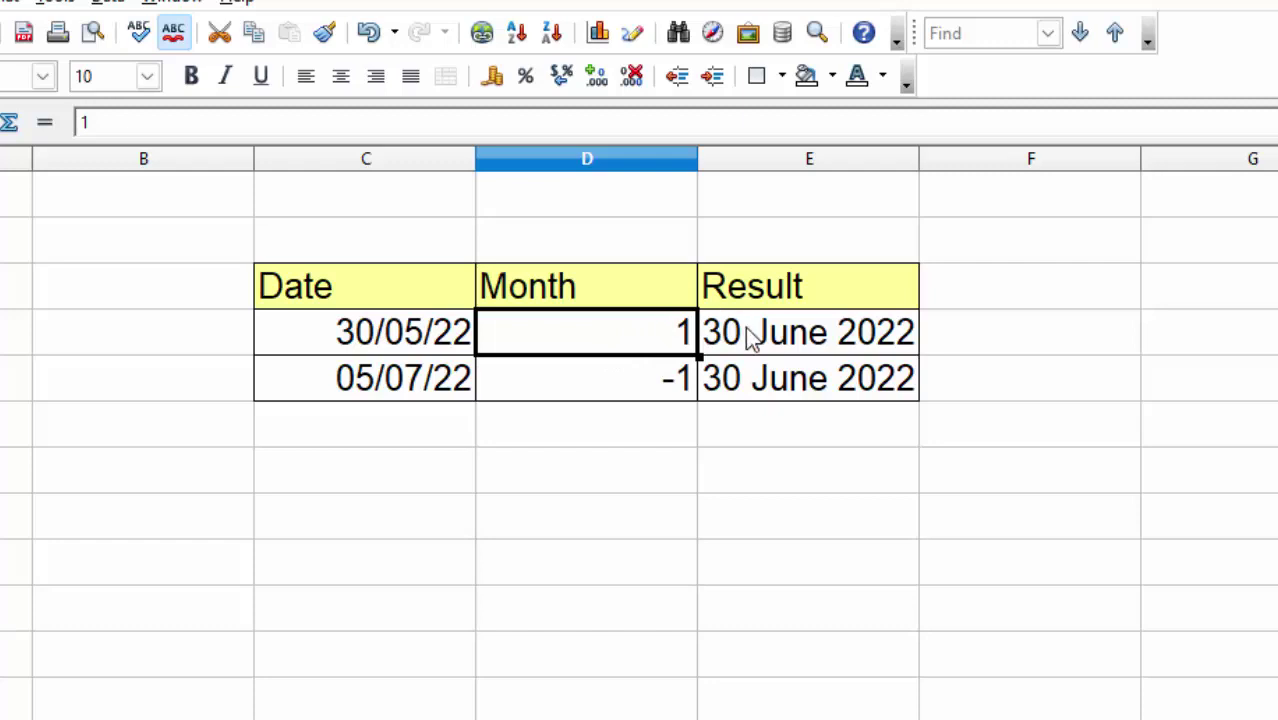
pyautogui.click(407, 338)
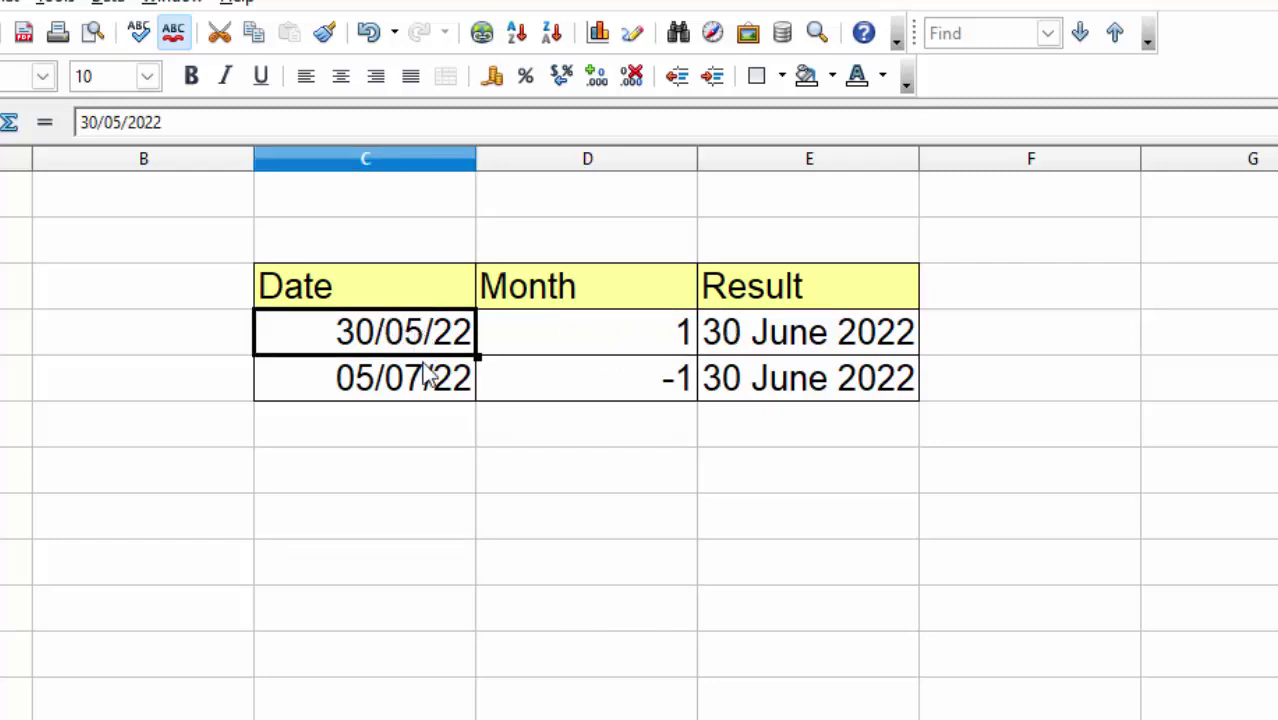
pyautogui.click(428, 380)
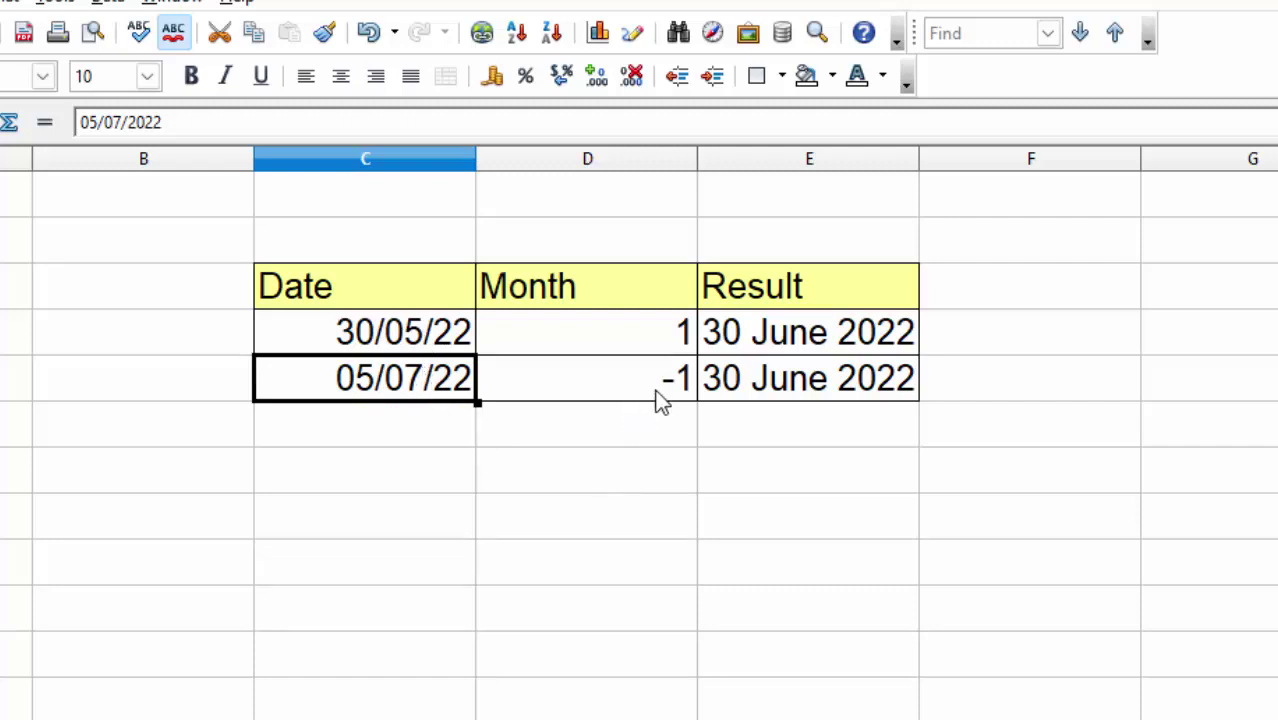
pyautogui.click(437, 432)
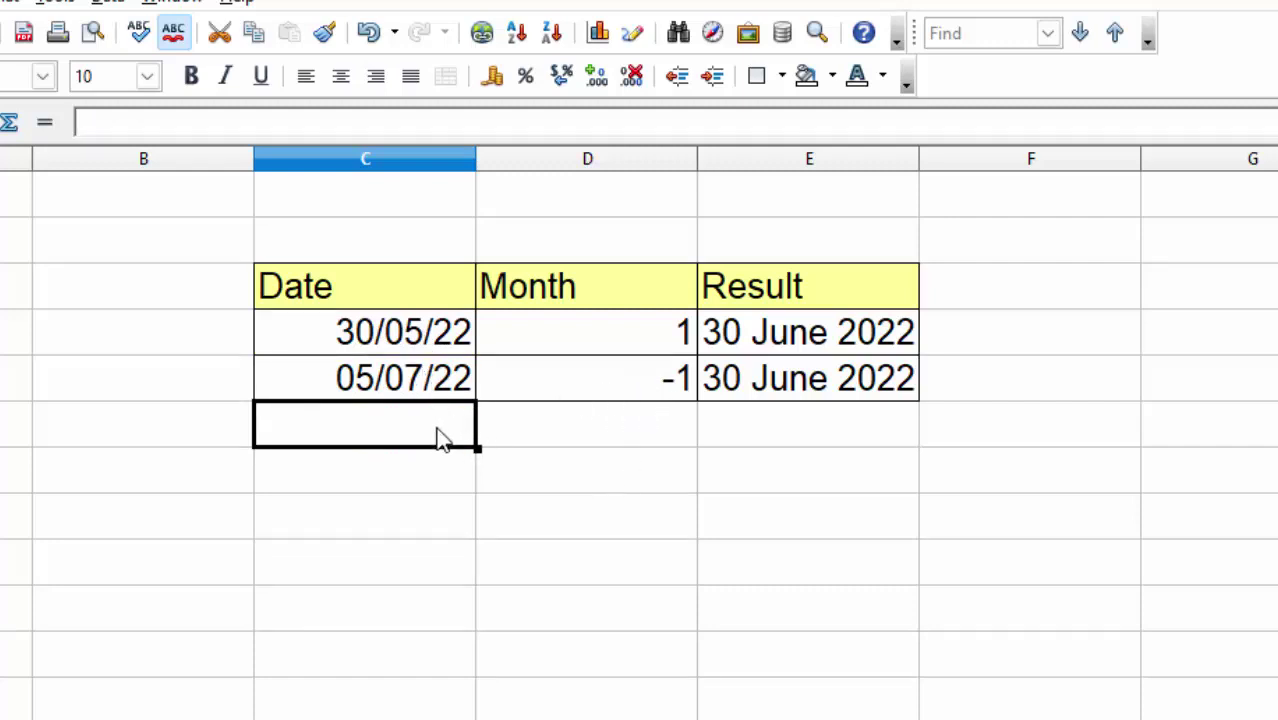
# Step: Add rows 01/03/22 with 1 and 04/06/22 with -1, then fill the EOMONTH formula to E7
pyautogui.write('1-')
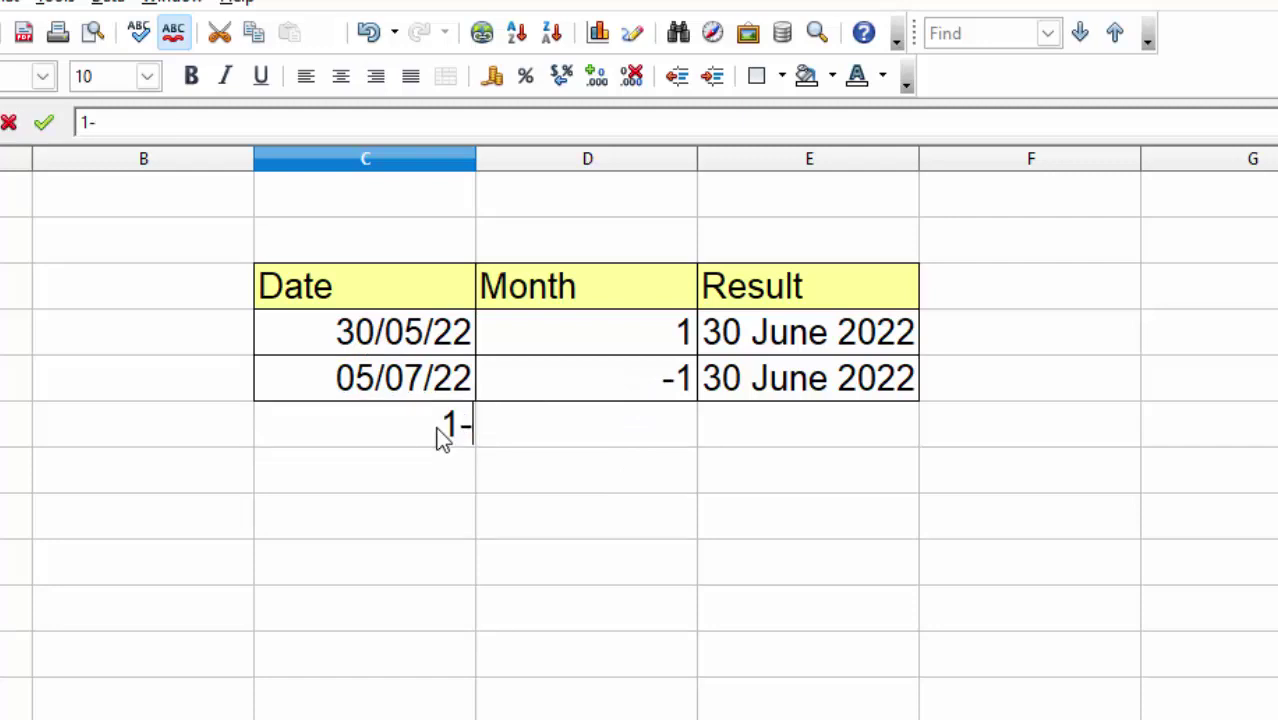
pyautogui.write('3-22')
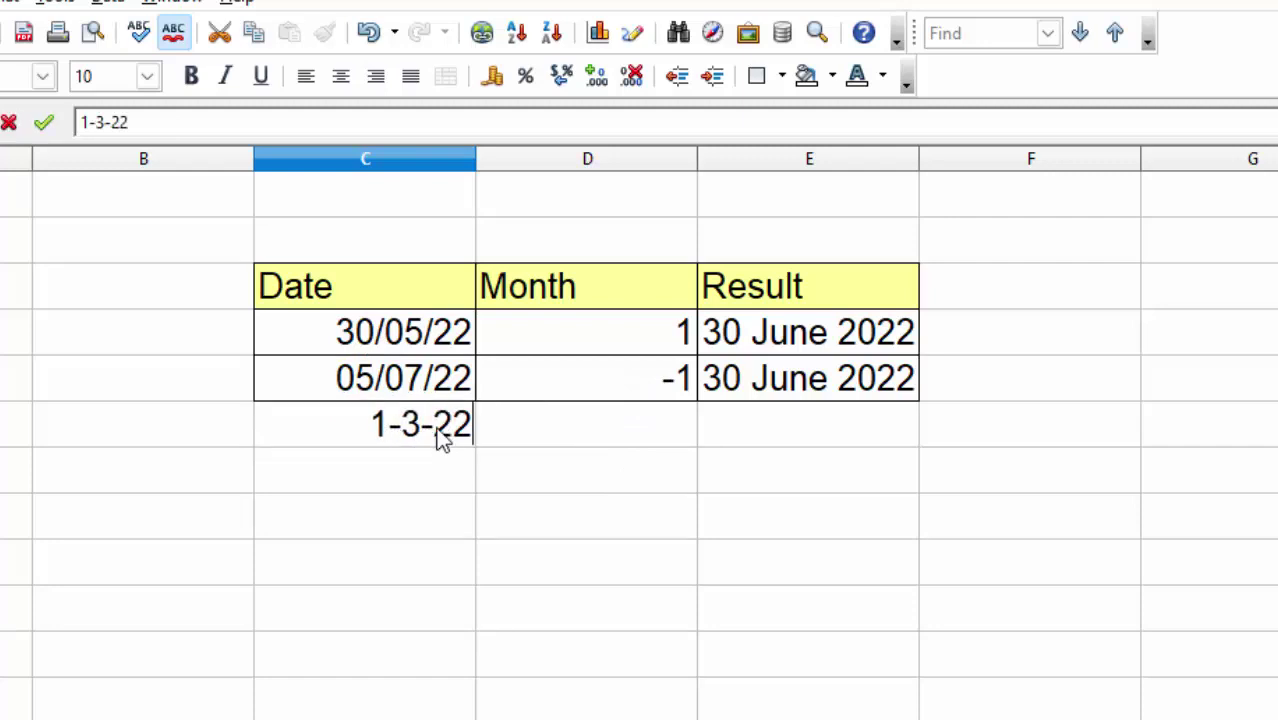
pyautogui.press('Return')
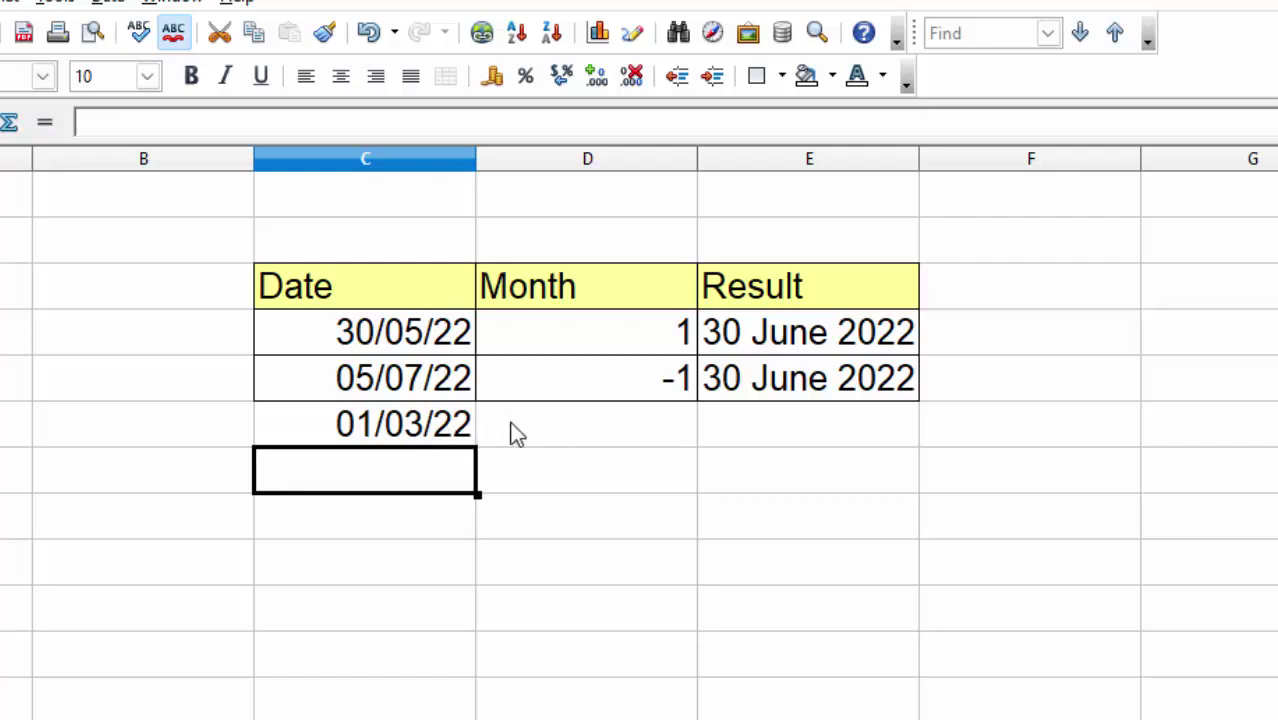
pyautogui.click(513, 432)
pyautogui.write('1')
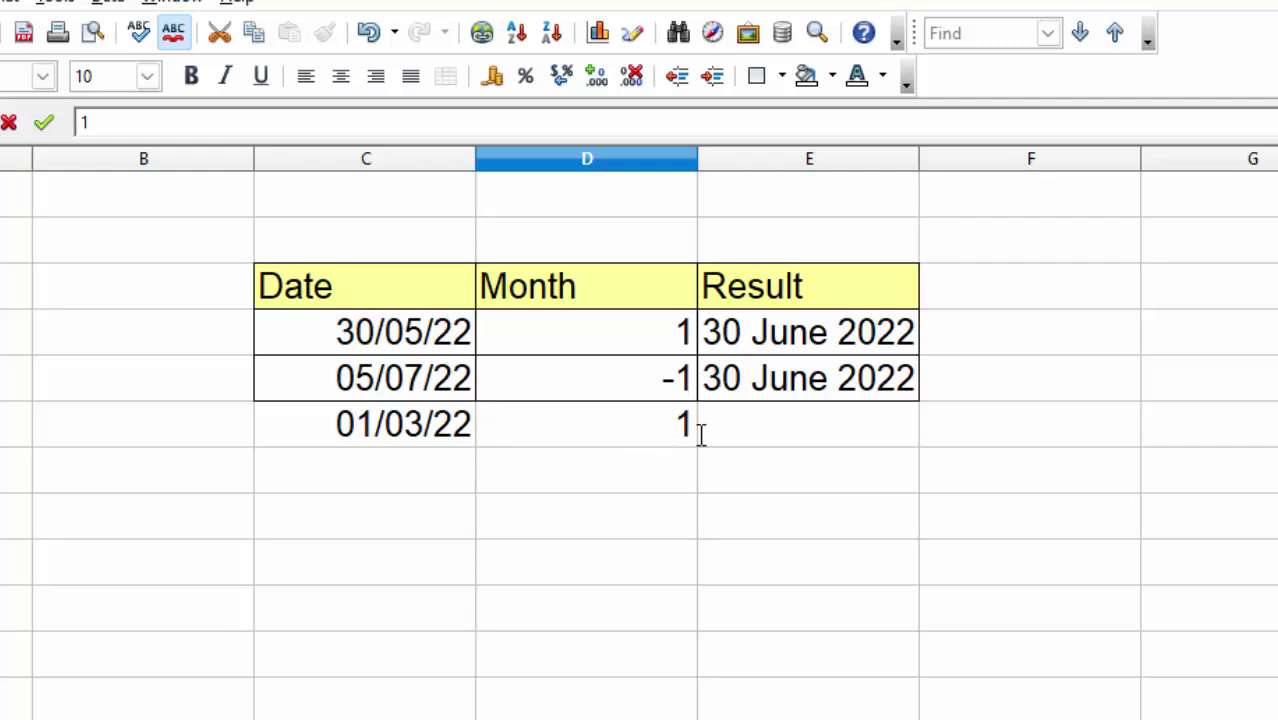
pyautogui.click(414, 480)
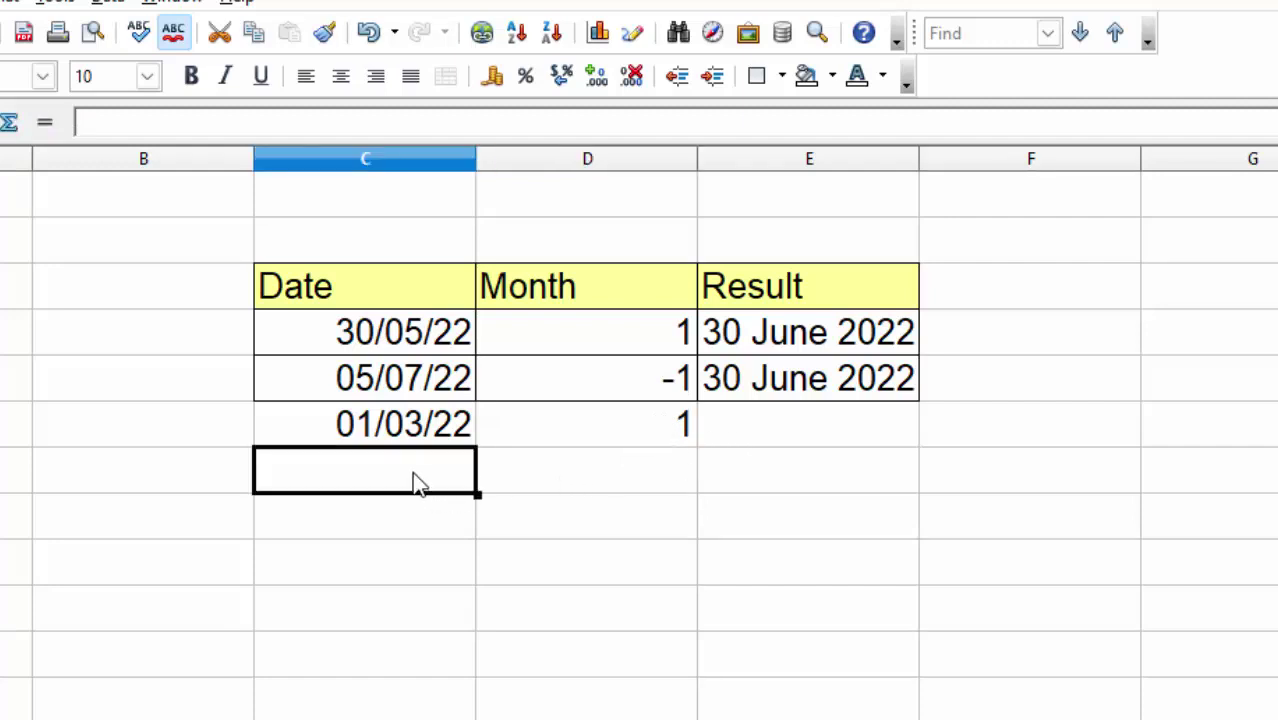
pyautogui.write('04')
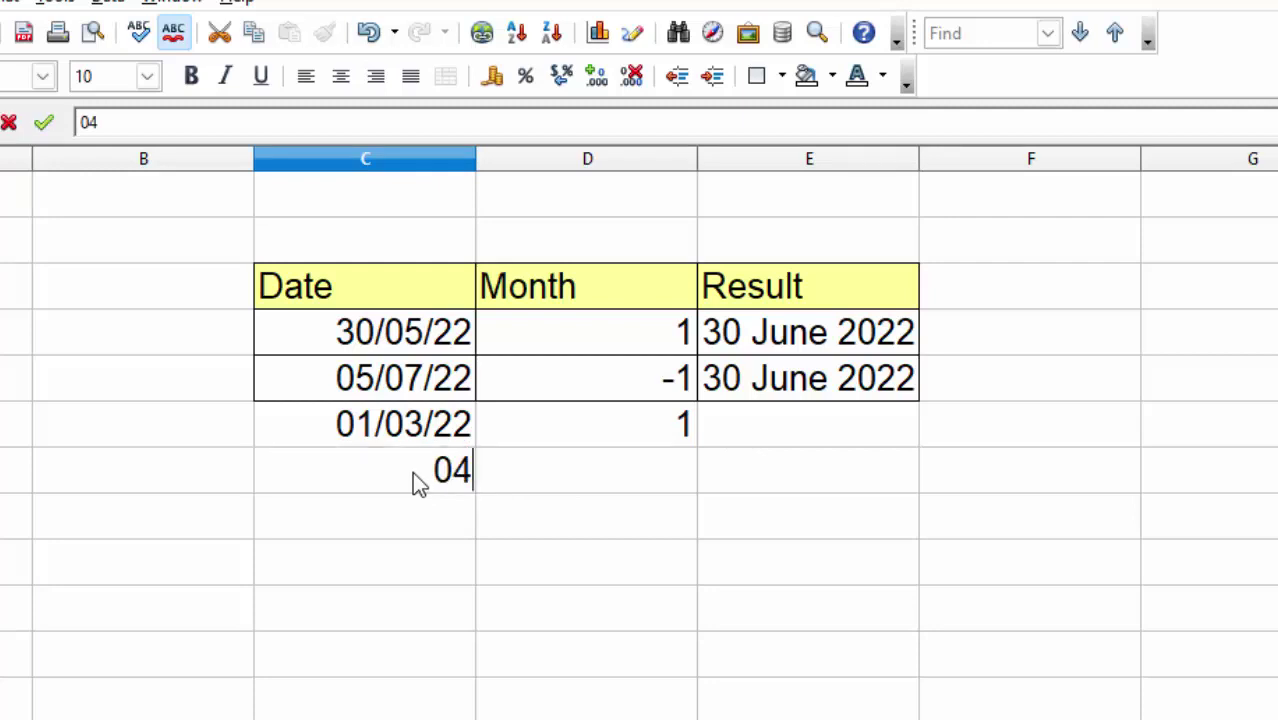
pyautogui.write('-0')
pyautogui.write('6-')
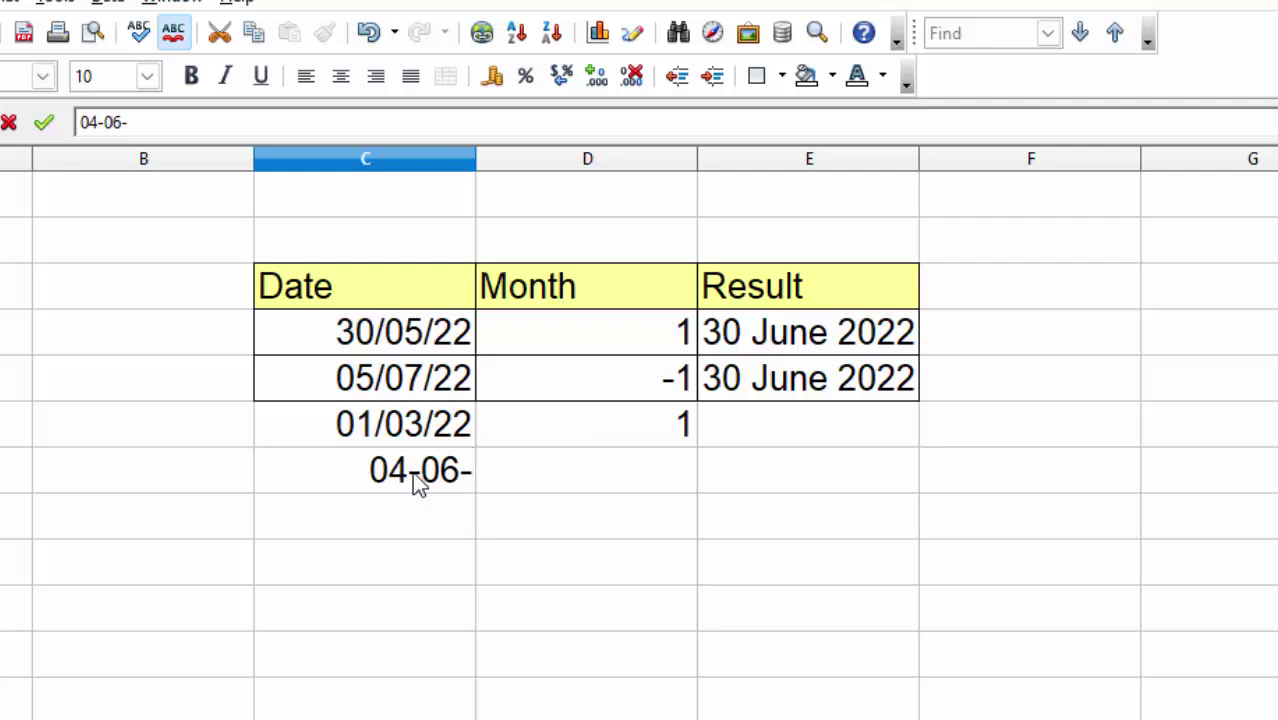
pyautogui.write('22')
pyautogui.press('Return')
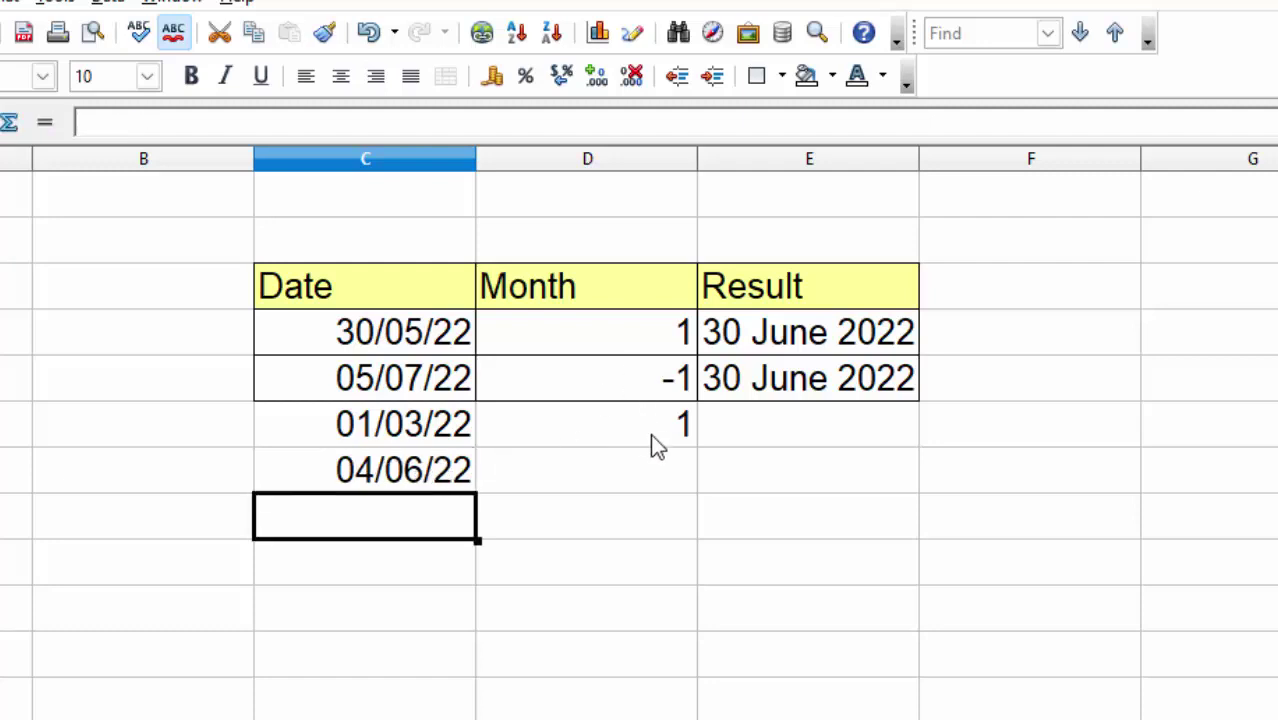
pyautogui.click(646, 476)
pyautogui.write('-1')
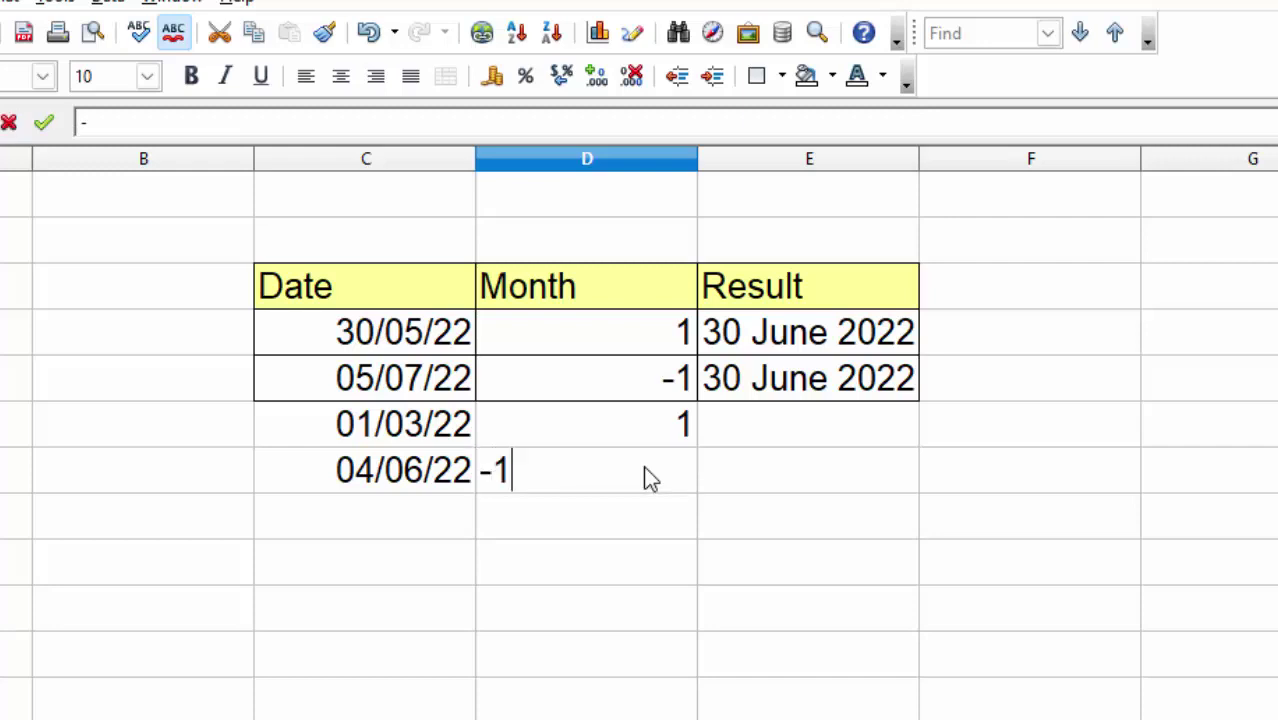
pyautogui.press('Return')
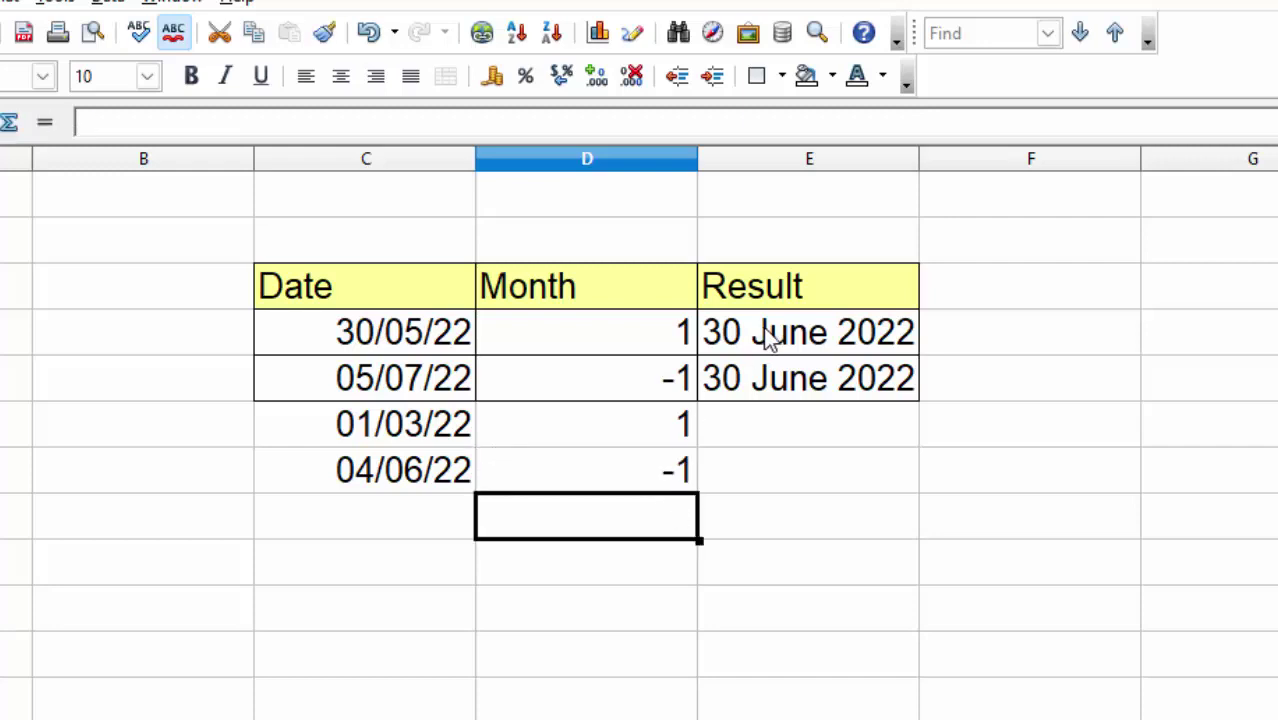
pyautogui.click(764, 337)
pyautogui.moveTo(920, 356)
pyautogui.mouseDown()
pyautogui.moveTo(925, 521)
pyautogui.moveTo(921, 497)
pyautogui.mouseUp()
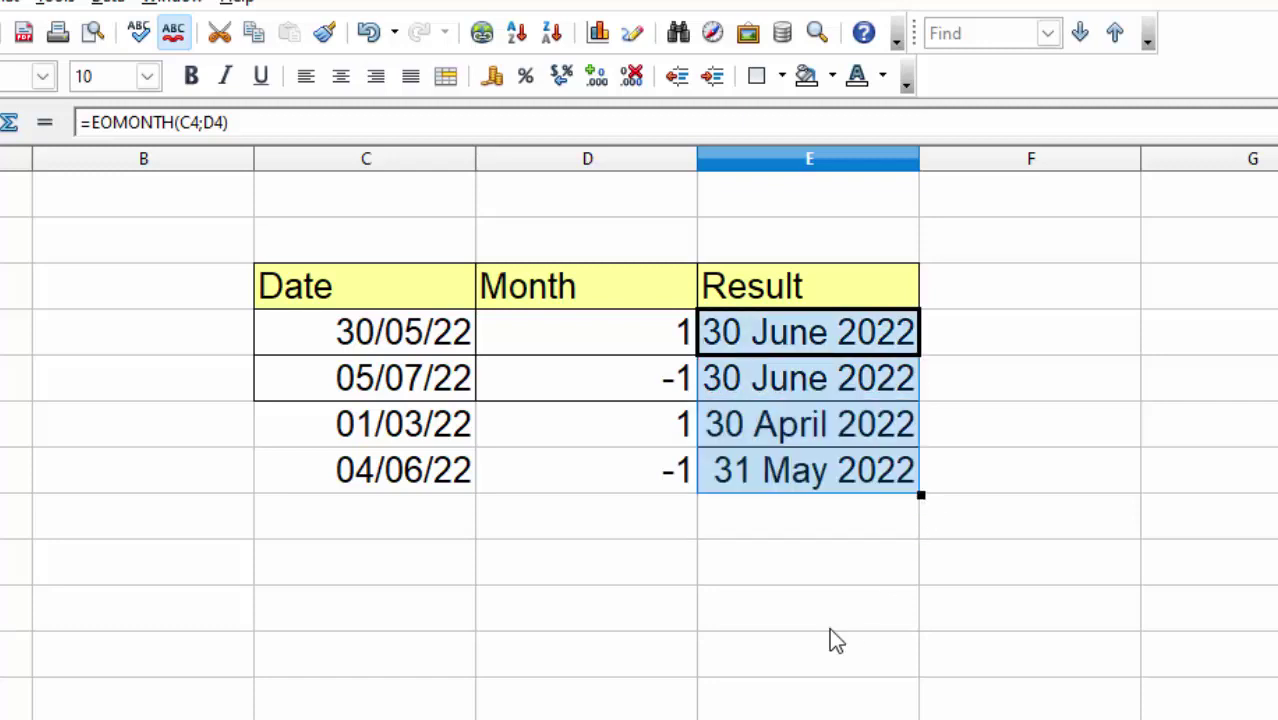
pyautogui.click(815, 636)
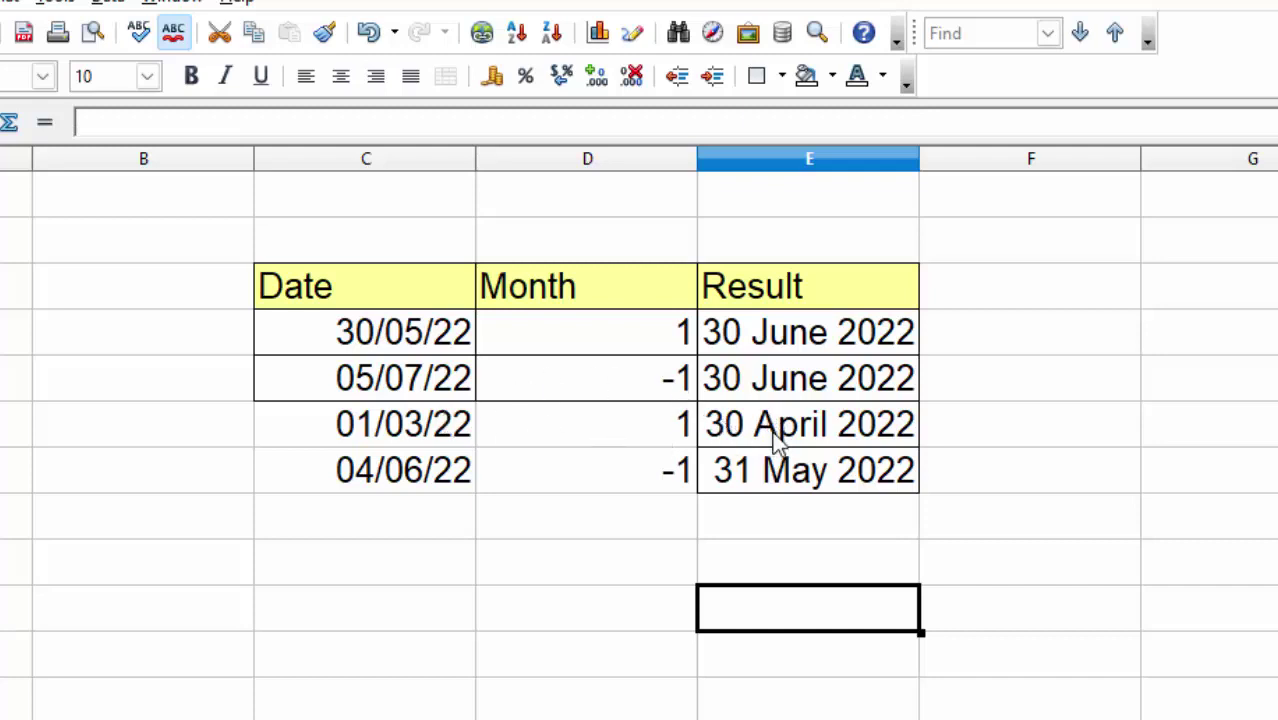
pyautogui.click(392, 480)
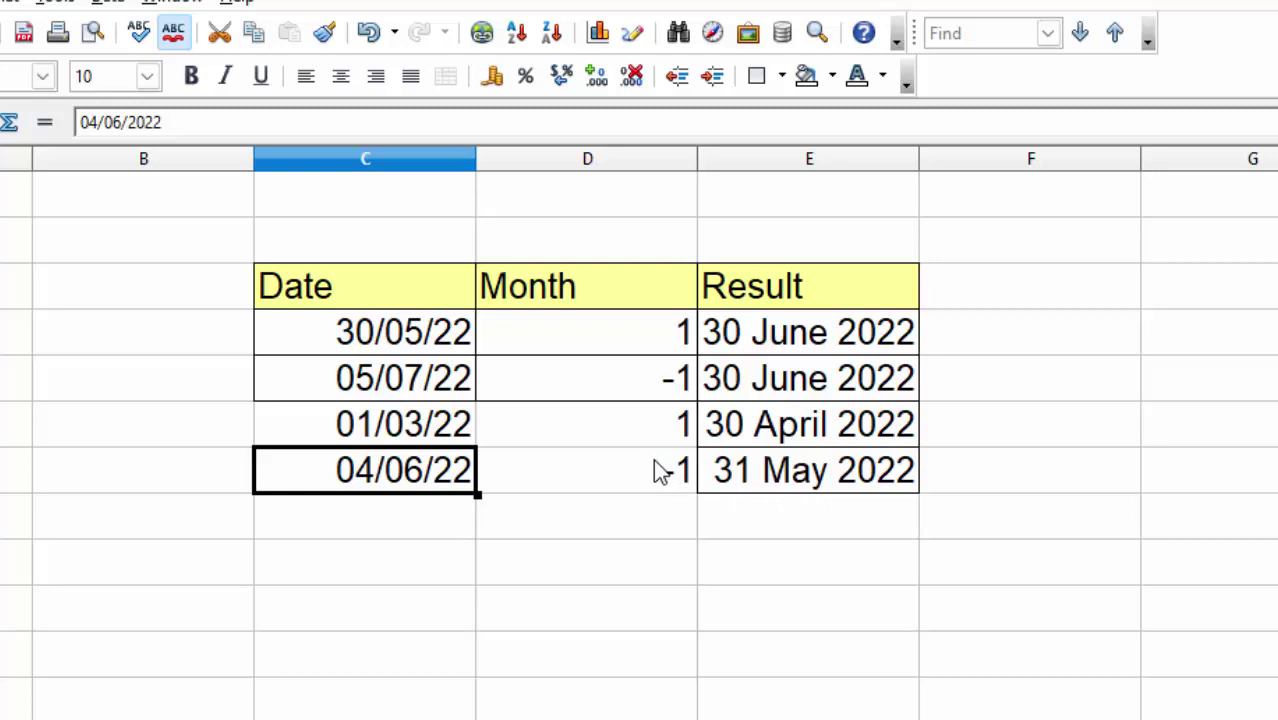
pyautogui.click(764, 355)
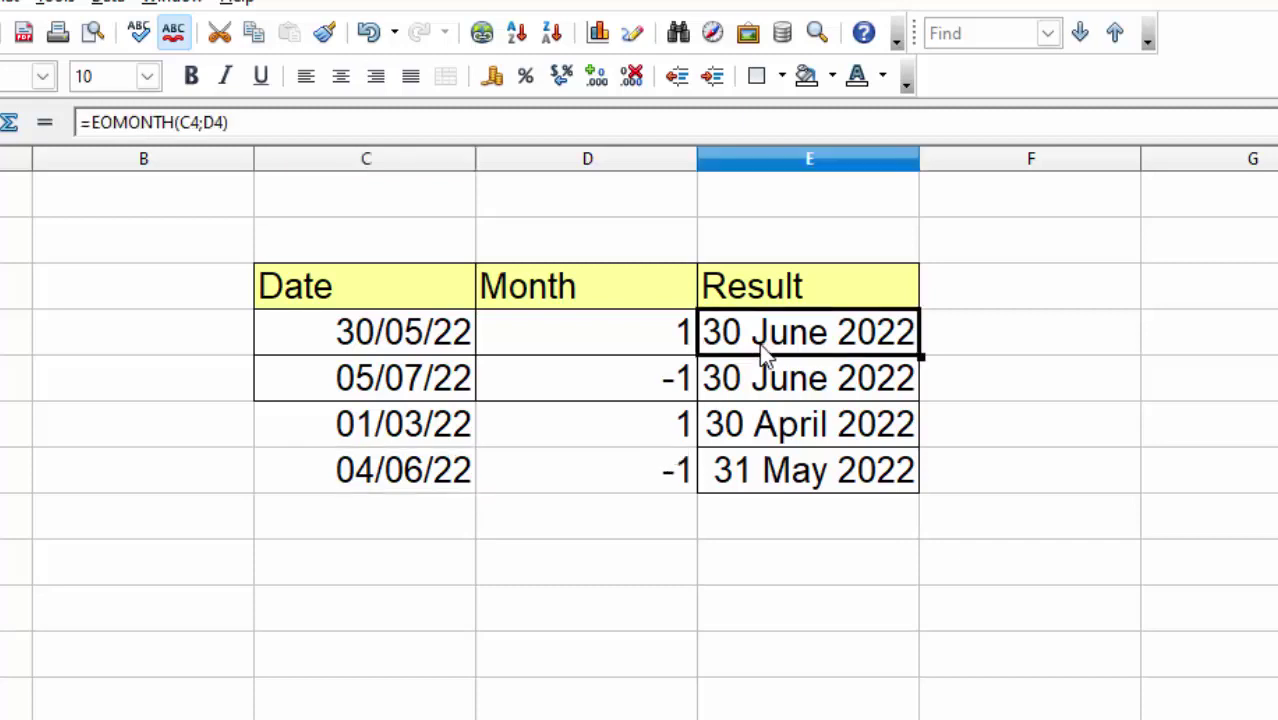